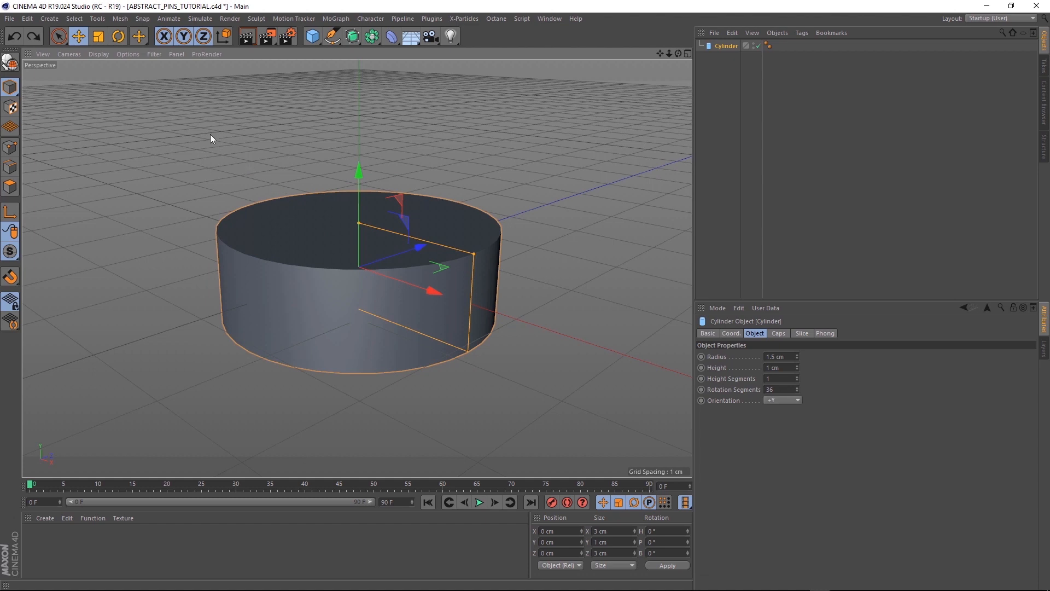
Step: Display the viewport with Gouraud Shading (Lines) and set the cylinder's rotation segments to 12
click(101, 51)
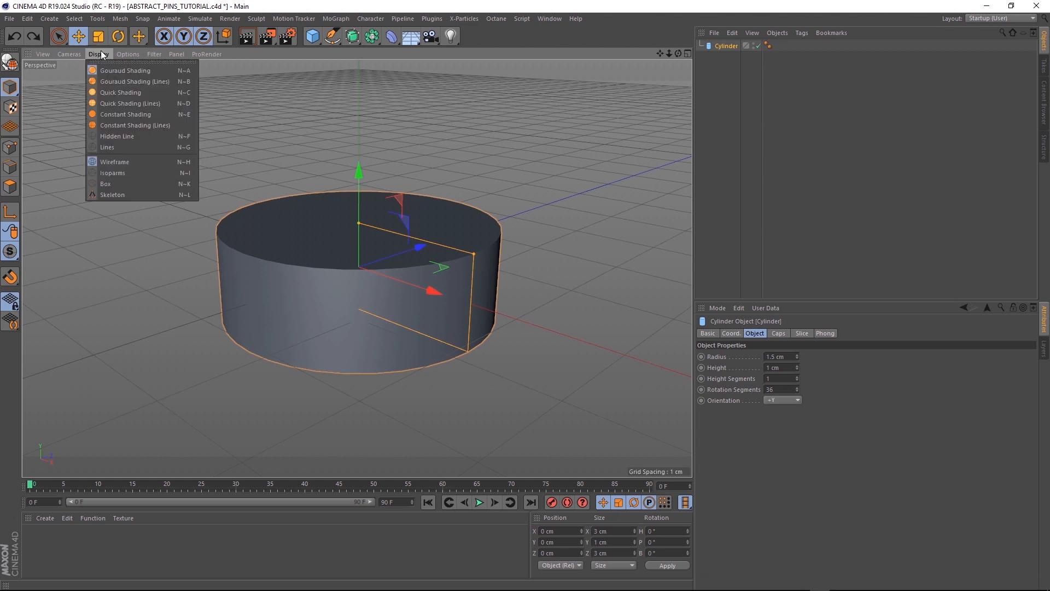
click(104, 80)
alt+drag(374, 174, 375, 223)
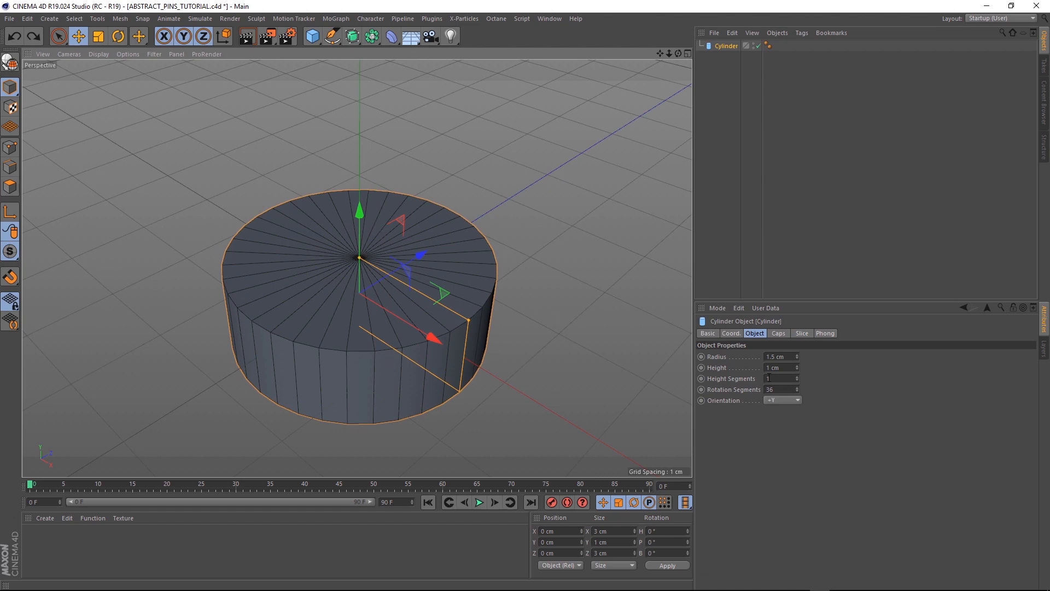
double_click(786, 390)
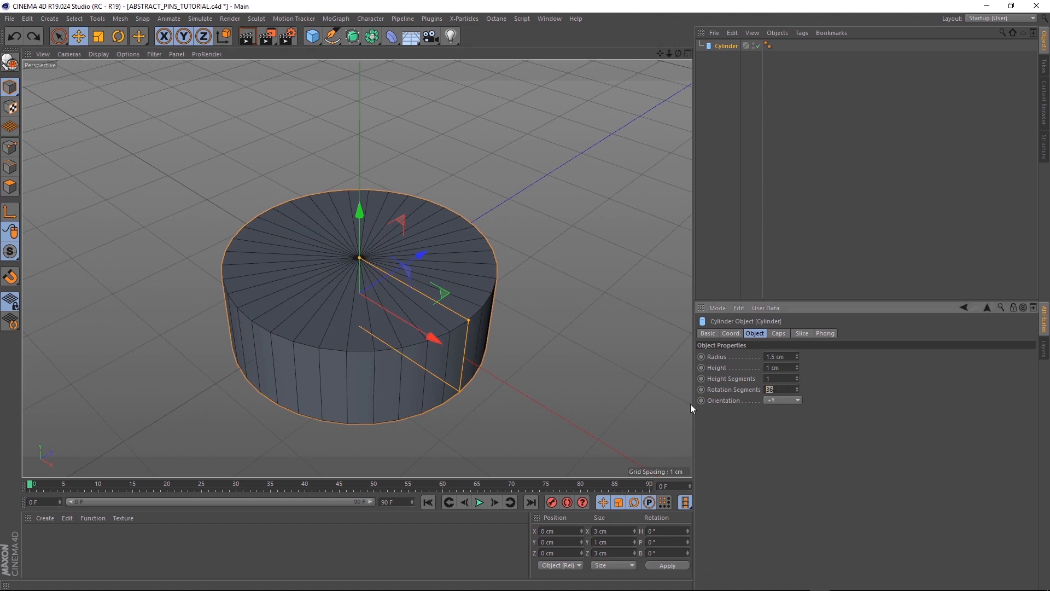
text(12)
key(Return)
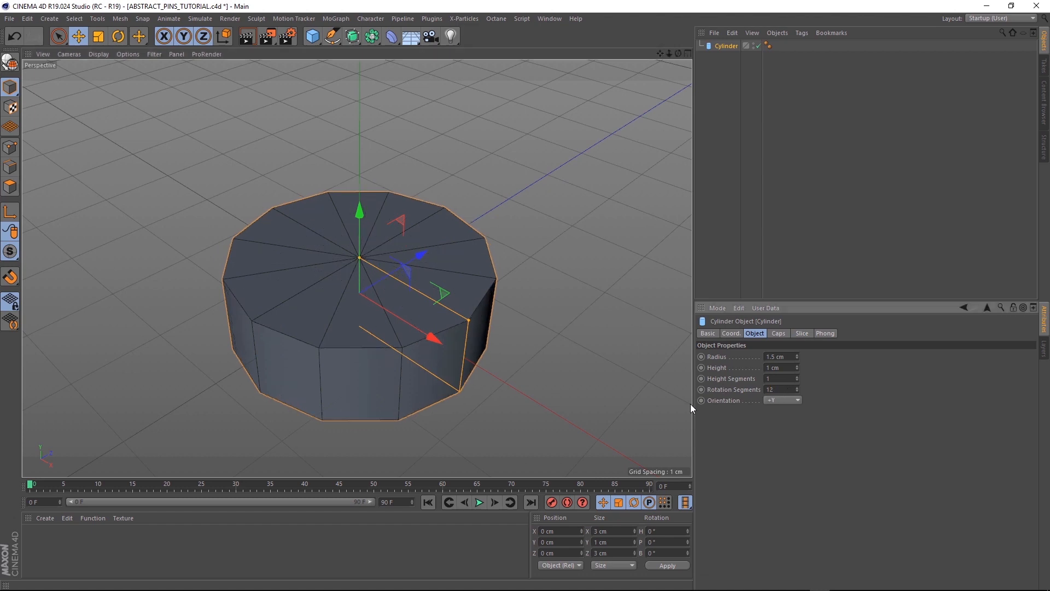
Step: Set the cylinder's cap segments to 2 and enable a fillet with 2 segments and a 0.2 cm radius
click(778, 333)
double_click(745, 366)
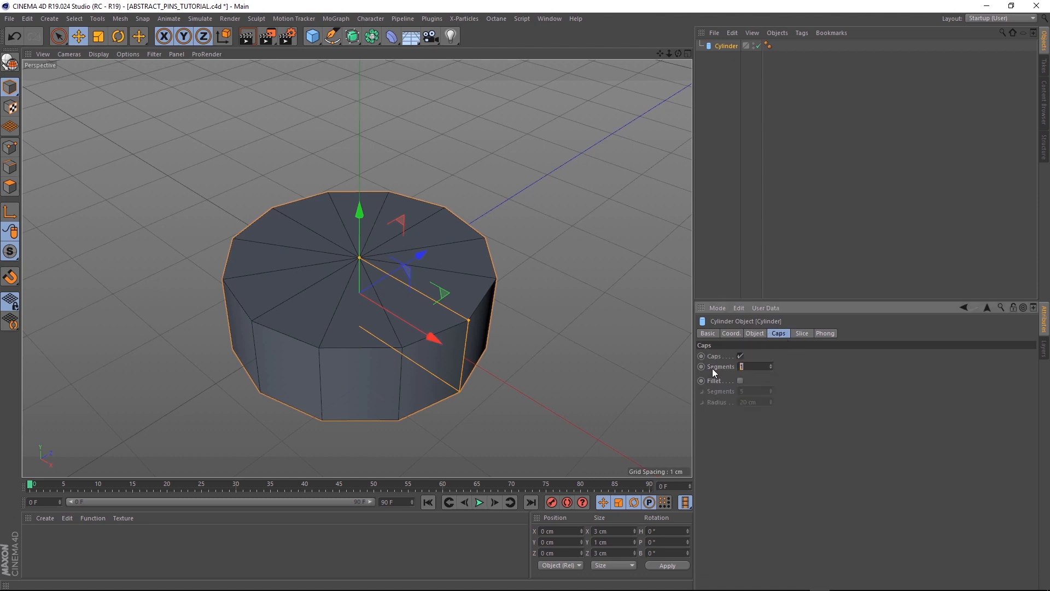
text(2)
click(741, 380)
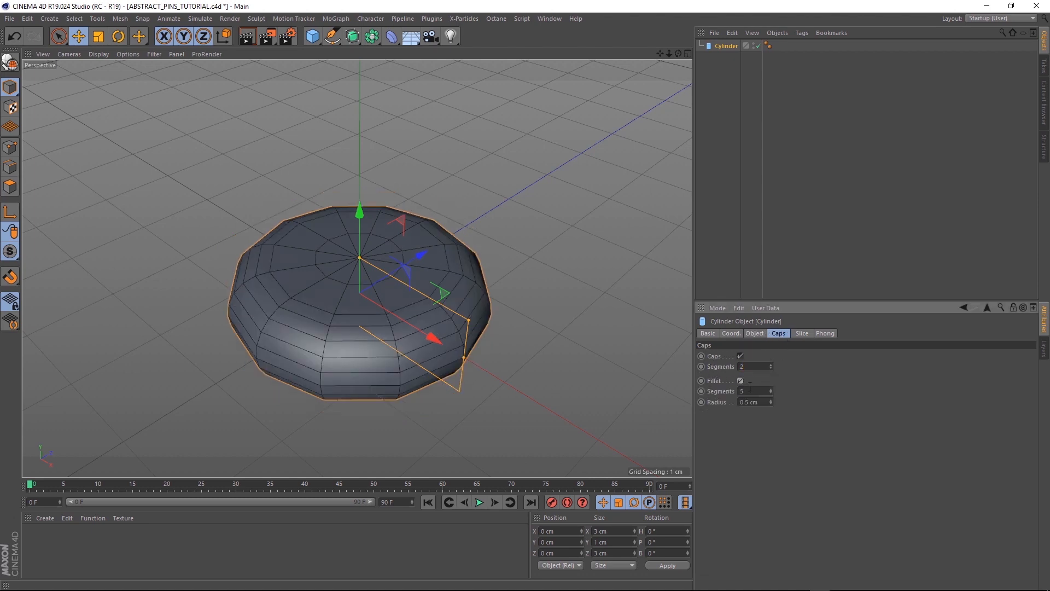
double_click(743, 390)
double_click(765, 402)
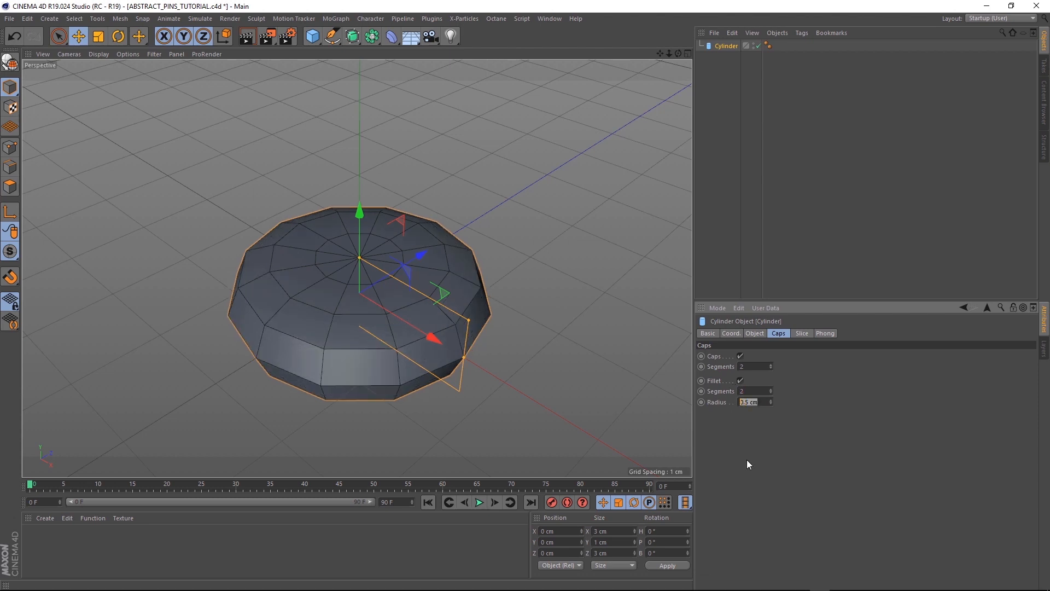
text(0.2)
key(Return)
alt+drag(443, 317, 502, 368)
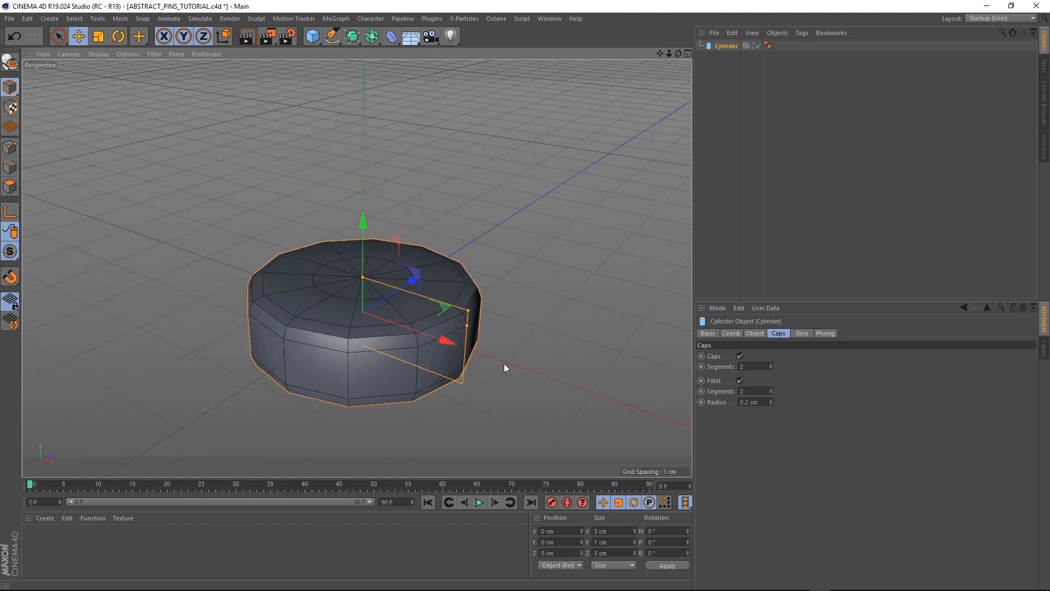
Step: Convert the cylinder to an editable polygon object and select the inner ring of polygons at the centre of its underside
key(c)
scroll(373, 347, down, 2)
alt+drag(373, 347, 383, 263)
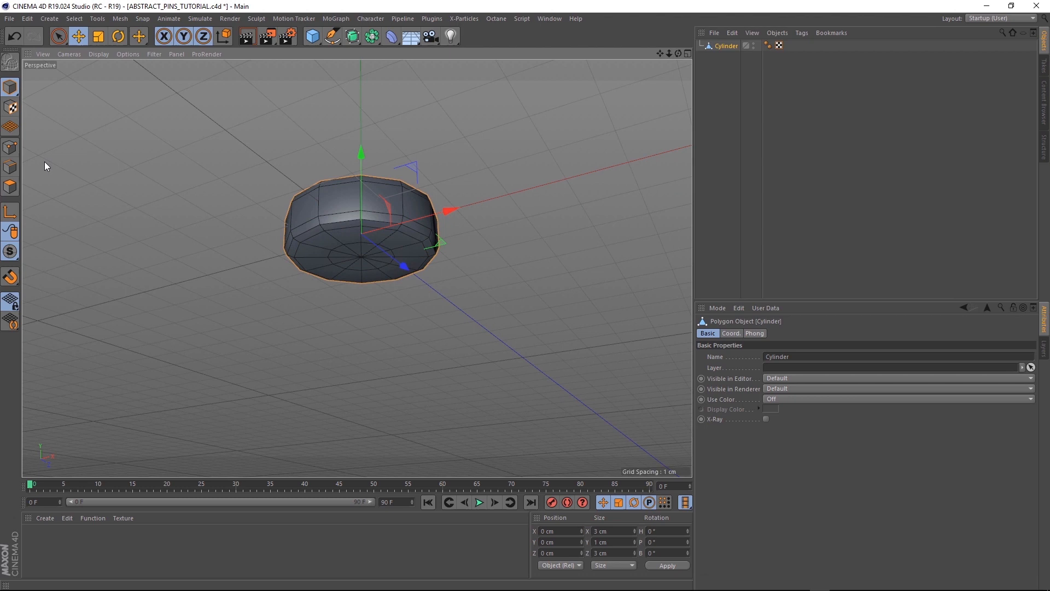
click(10, 188)
click(62, 40)
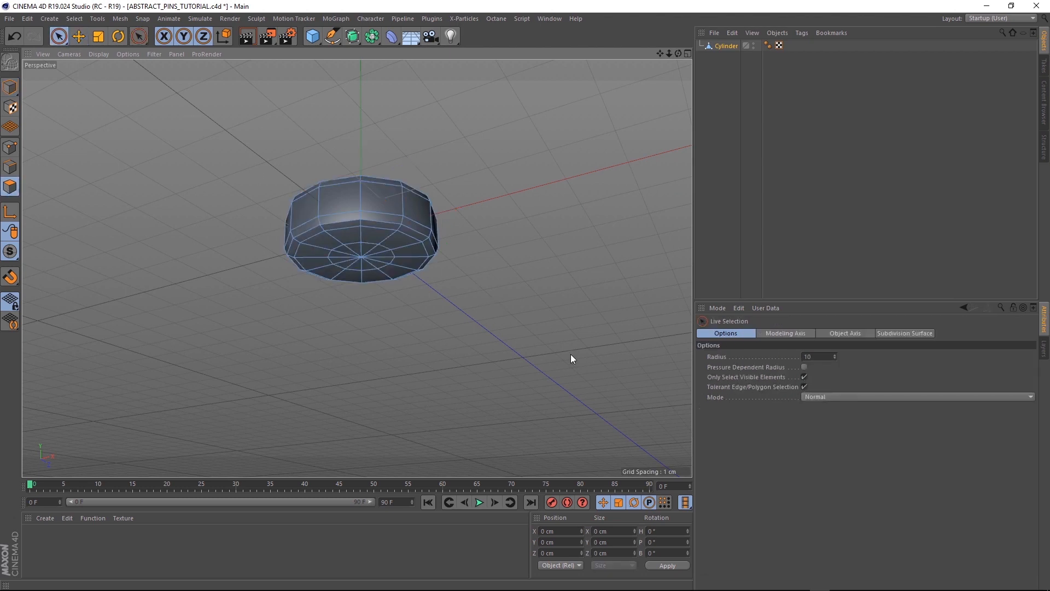
click(362, 258)
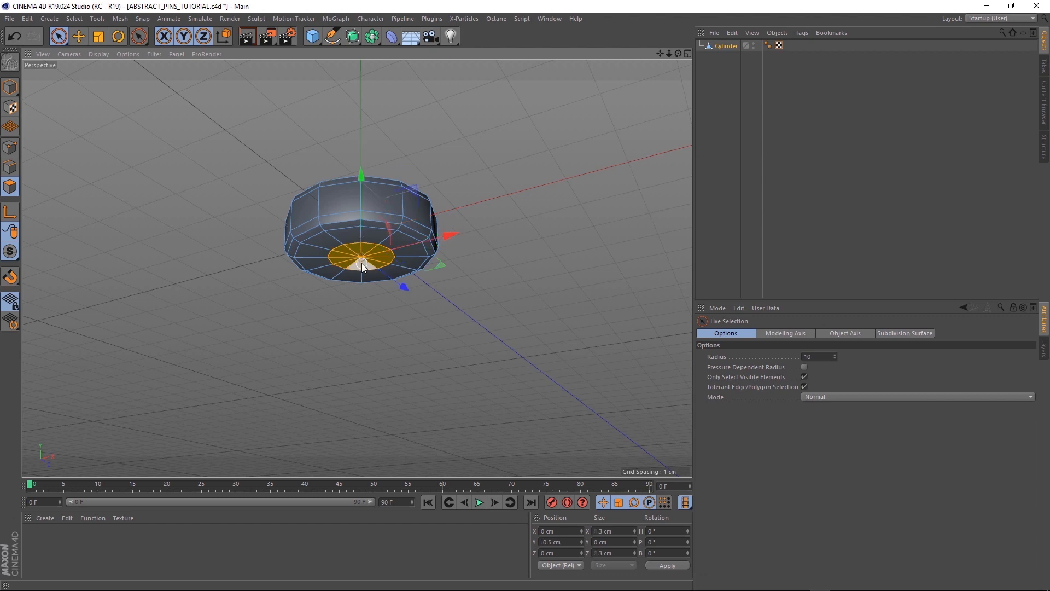
Step: Extrude the selected underside polygons by about 0.06 cm and again by 15 cm to form the pin's shaft
right_click(363, 266)
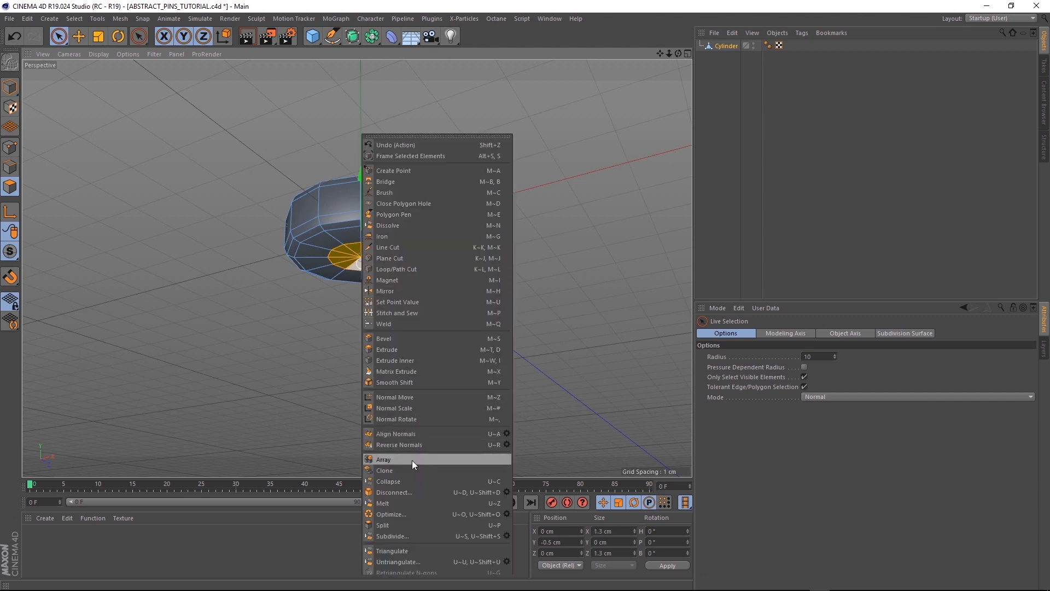
click(413, 349)
drag(545, 300, 527, 285)
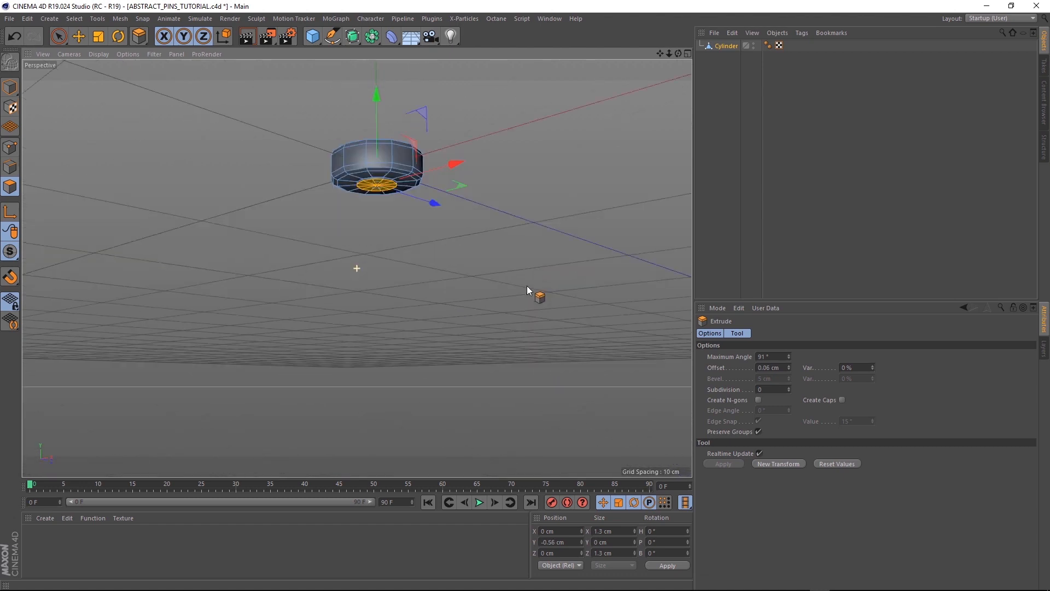
drag(542, 226, 655, 225)
click(769, 368)
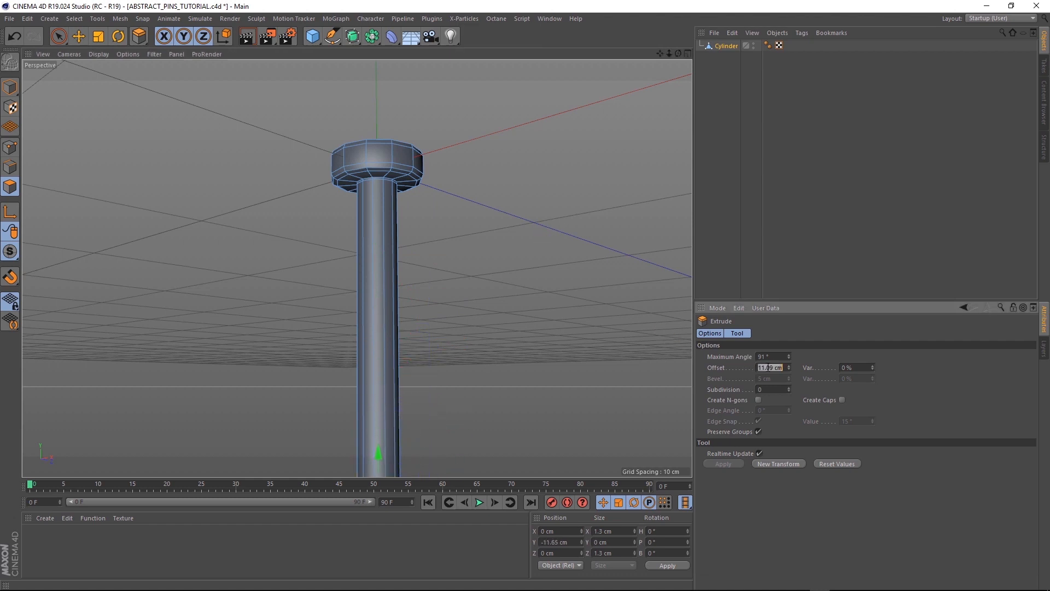
text(15)
key(Return)
Step: Extrude the shaft's end polygons by another 0.15 cm or so to add a supporting edge loop at the tip
scroll(528, 333, down, 3)
alt+middle_drag(498, 335, 492, 306)
scroll(492, 306, down, 2)
drag(512, 363, 520, 363)
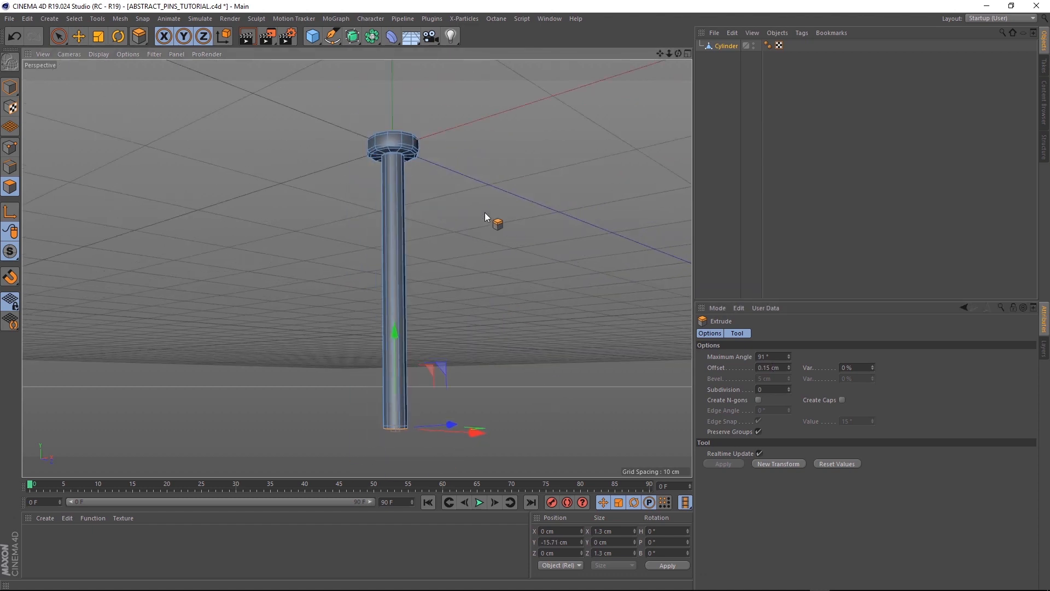
Step: Add a Subdivision Surface as the parent of the pin's cylinder to smooth it
alt+drag(549, 163, 508, 218)
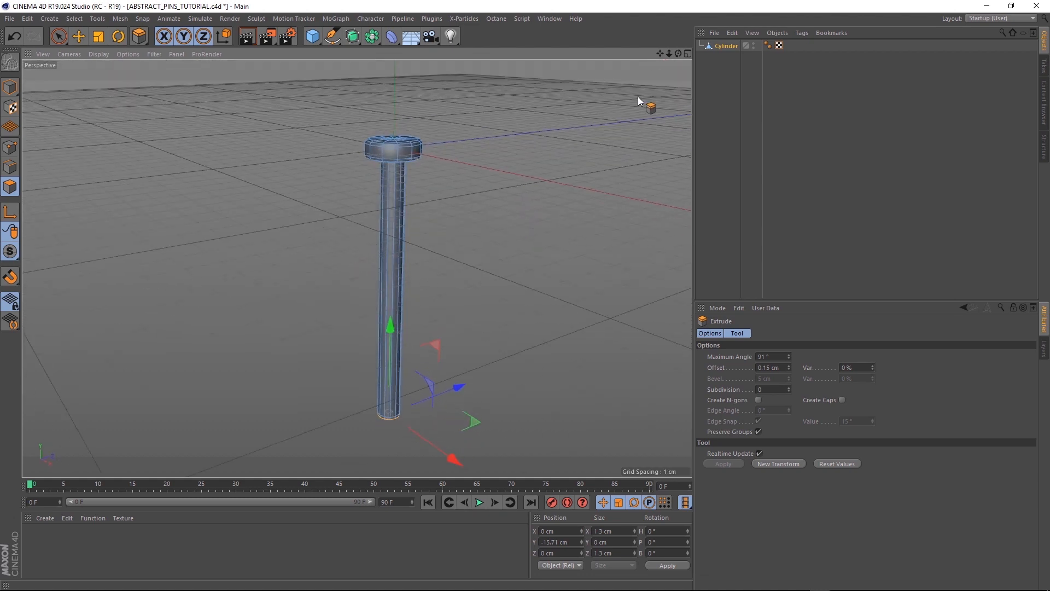
alt+drag(348, 37, 420, 53)
alt+drag(497, 244, 474, 331)
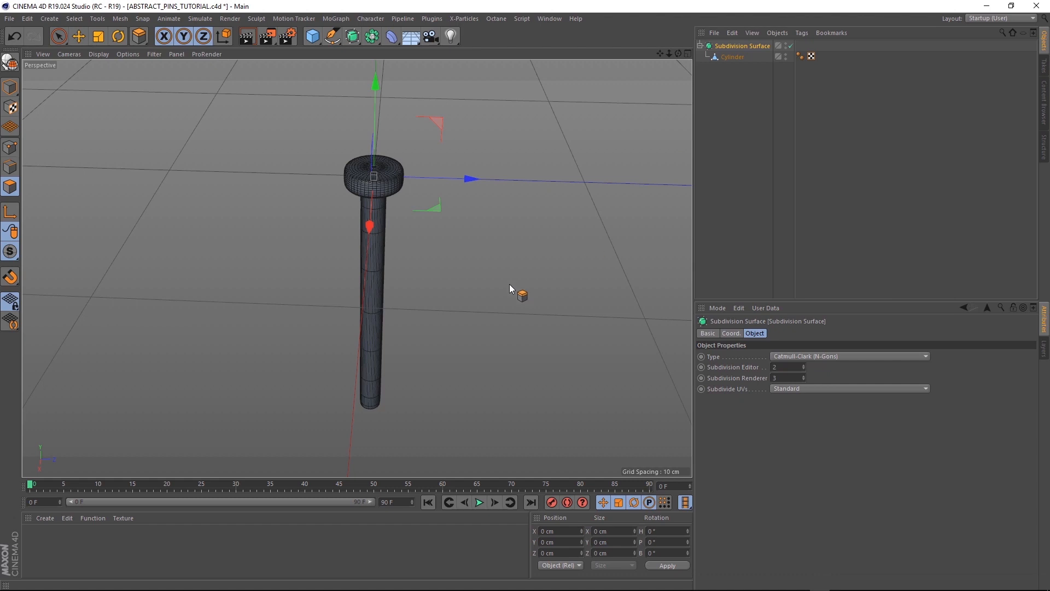
Step: Add a Plane primitive to the scene
drag(313, 36, 410, 68)
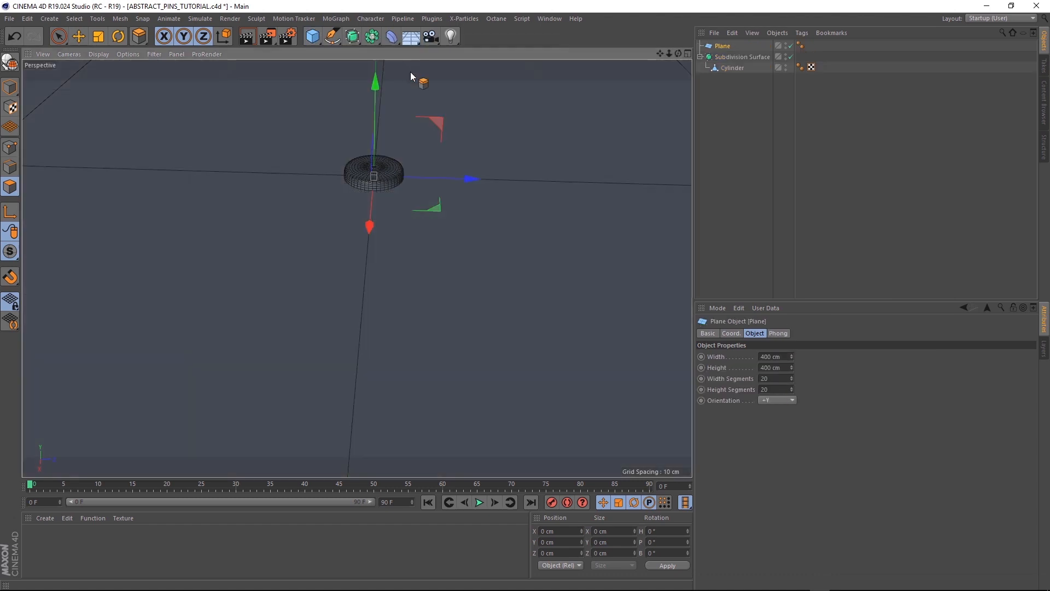
scroll(574, 345, down, 10)
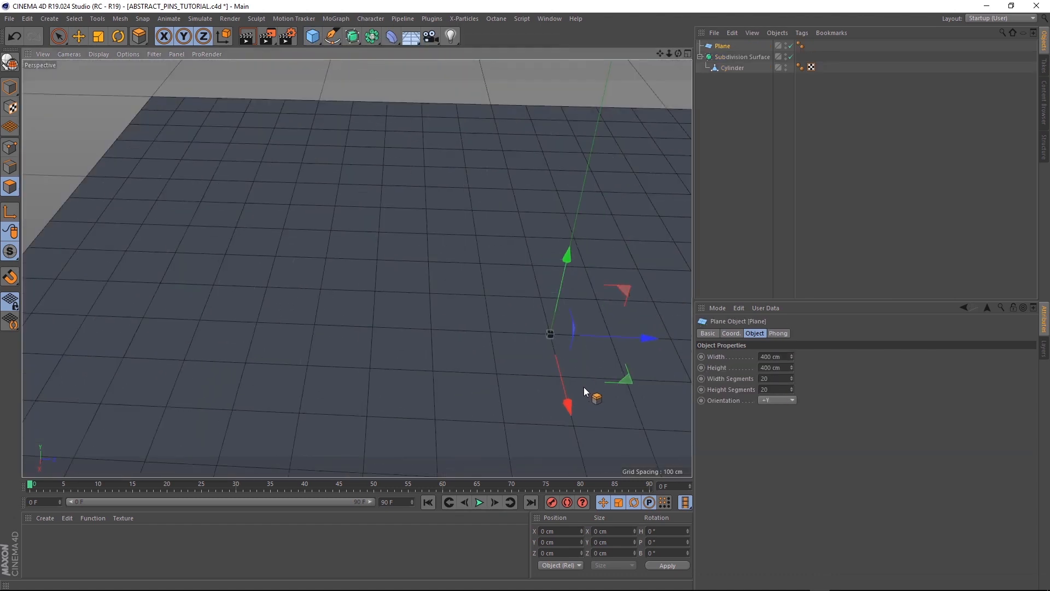
scroll(365, 261, down, 8)
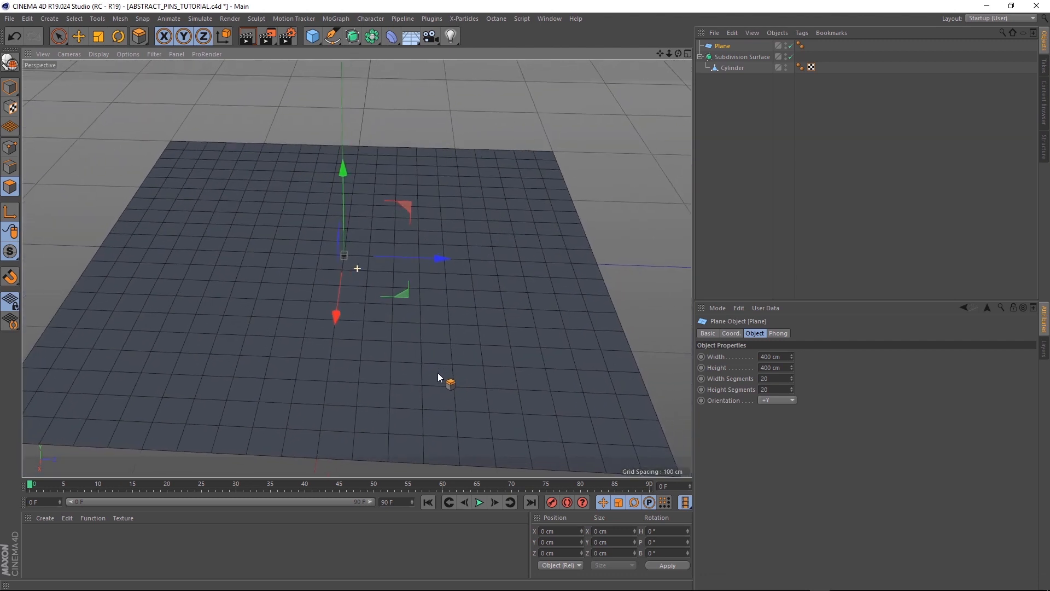
Step: Add a MoGraph Cloner as the parent of the Subdivision Surface that holds the pin
drag(732, 58, 564, 73)
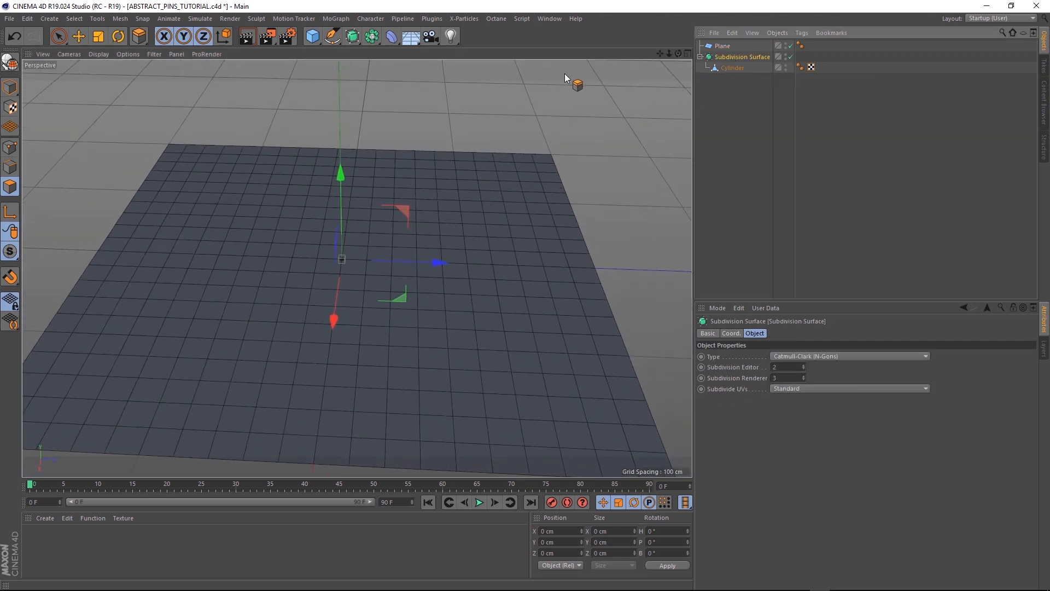
click(334, 19)
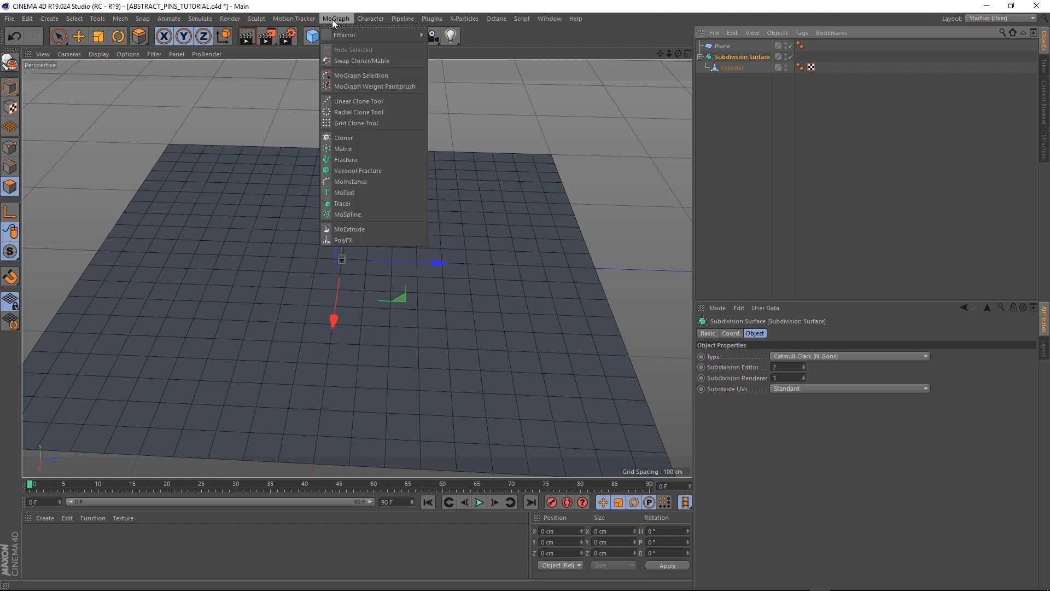
alt+click(348, 141)
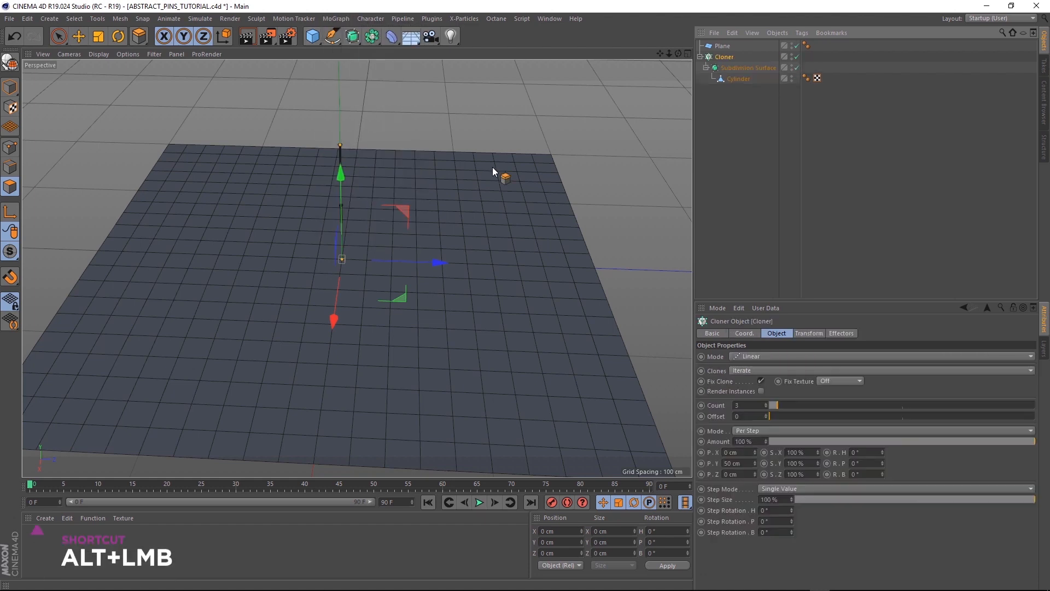
alt+drag(493, 166, 375, 171)
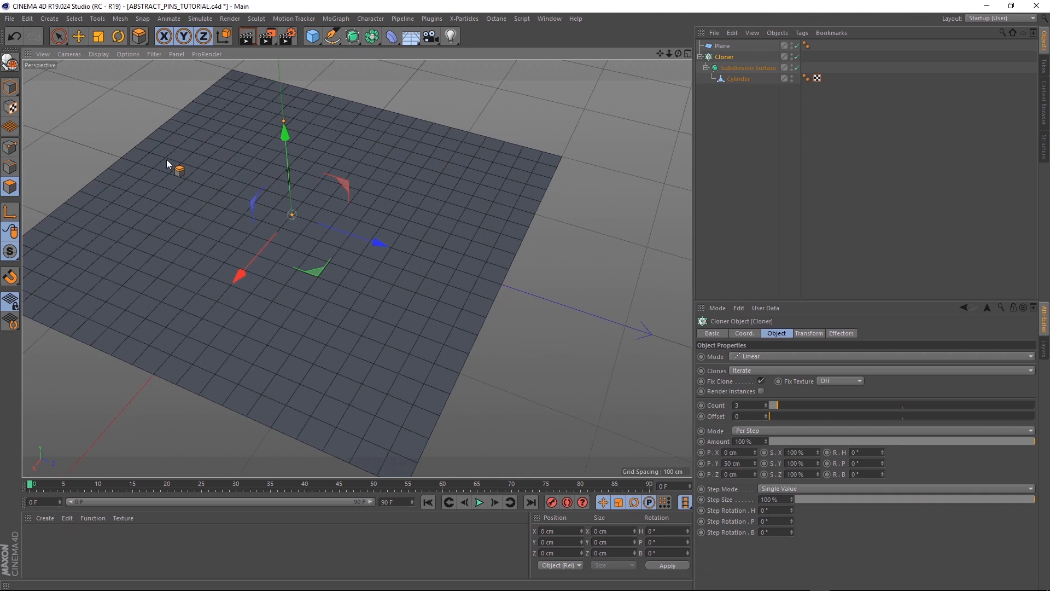
Step: Switch to model mode, set the Cloner's mode to Object and assign the Plane as its distribution object
click(11, 88)
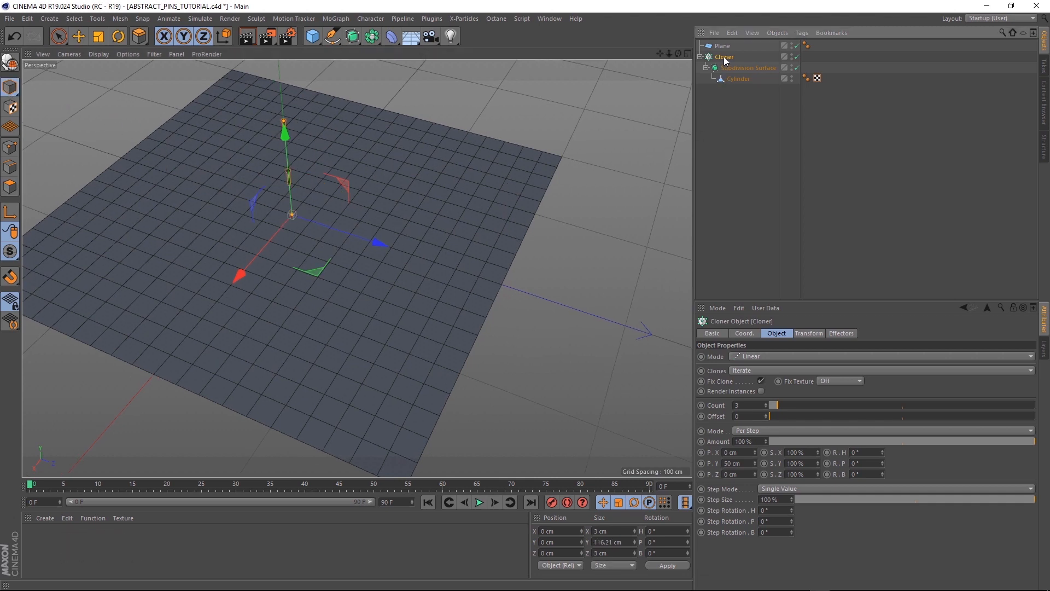
click(754, 355)
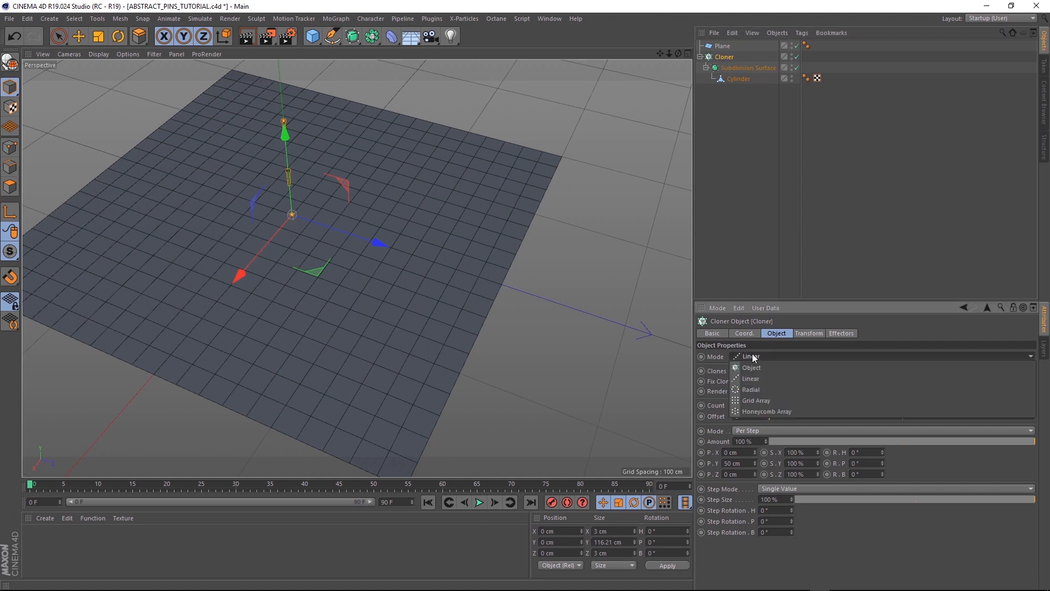
click(756, 368)
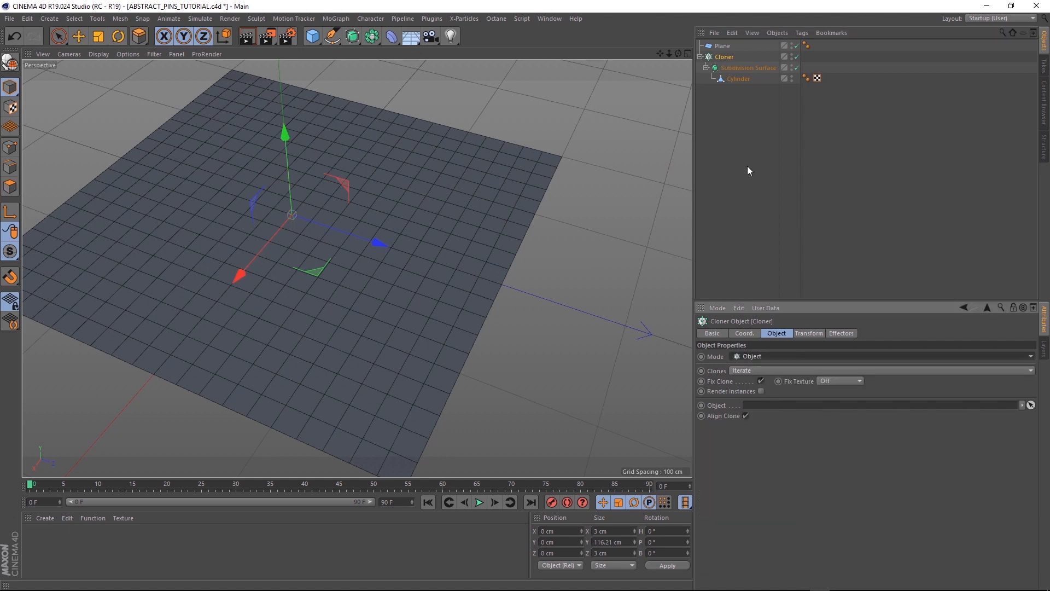
drag(722, 47, 759, 407)
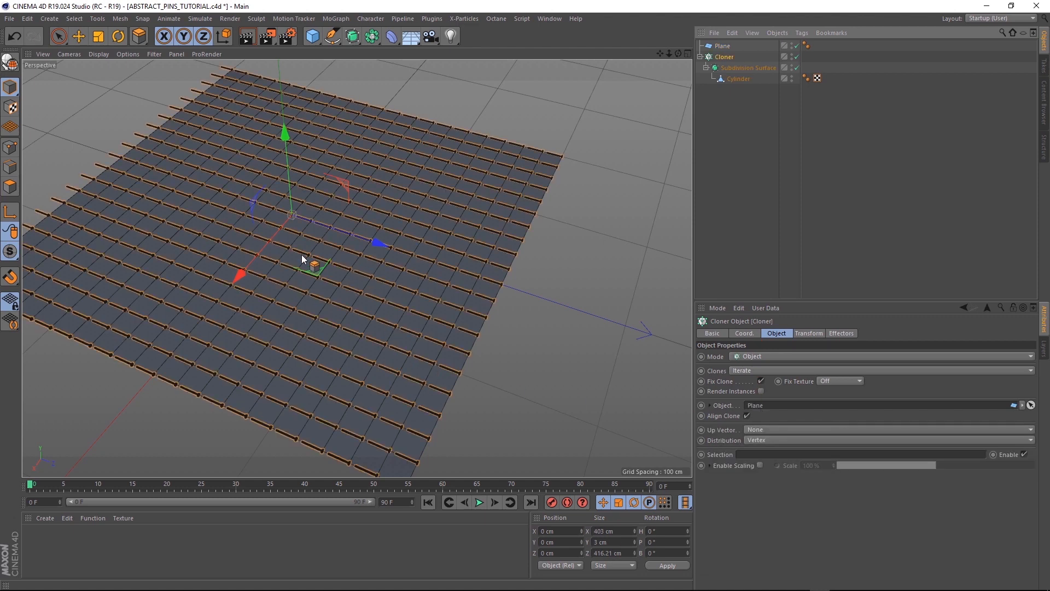
mouse_move(308, 356)
alt+mouse_down()
mouse_move(442, 331)
mouse_move(493, 340)
mouse_move(467, 357)
alt+mouse_up()
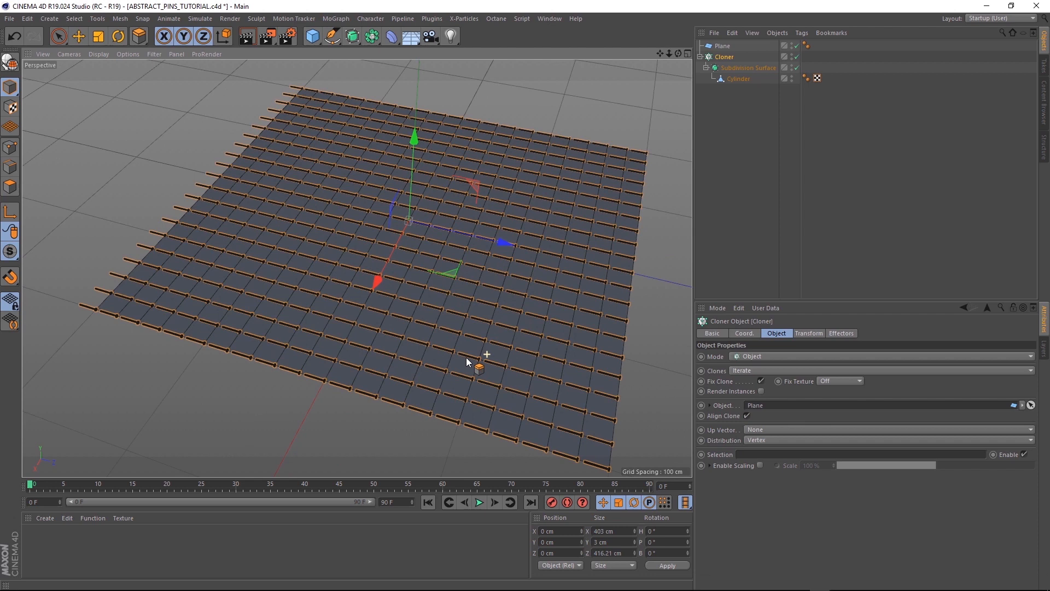
Step: Rotate the Cylinder to a pitch of -90° so the cloned pins stand perpendicular to the plane
click(741, 79)
key(r)
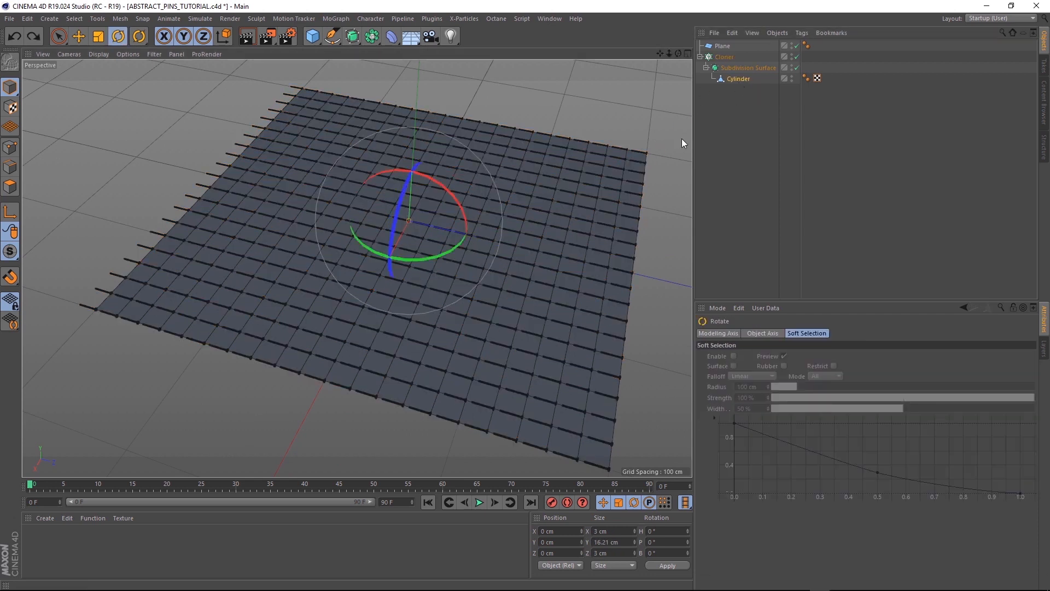
drag(457, 191, 481, 244)
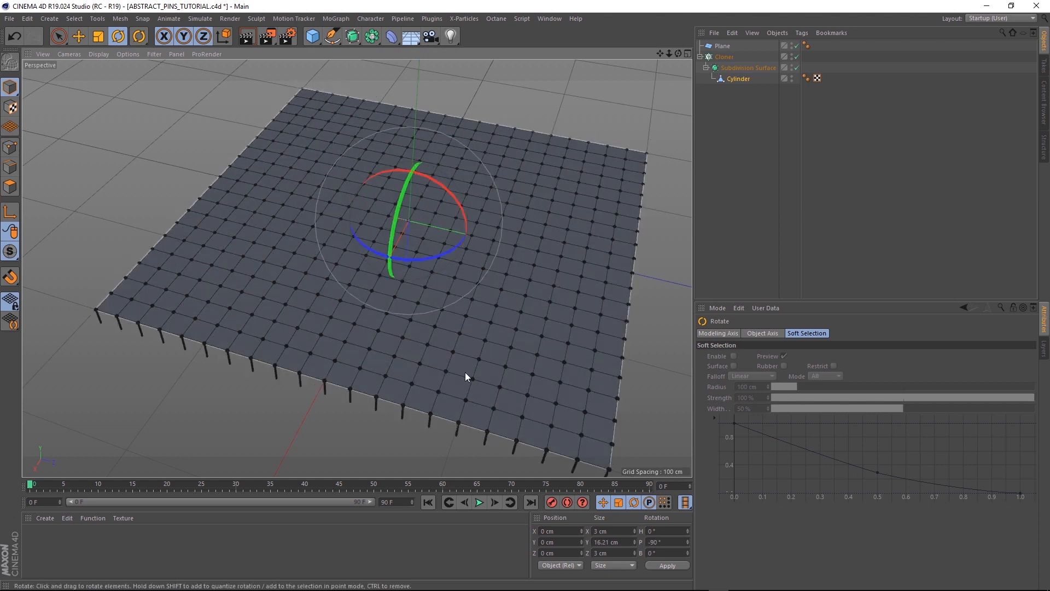
mouse_move(465, 372)
alt+mouse_down()
mouse_move(493, 361)
mouse_move(492, 336)
mouse_move(474, 371)
alt+mouse_up()
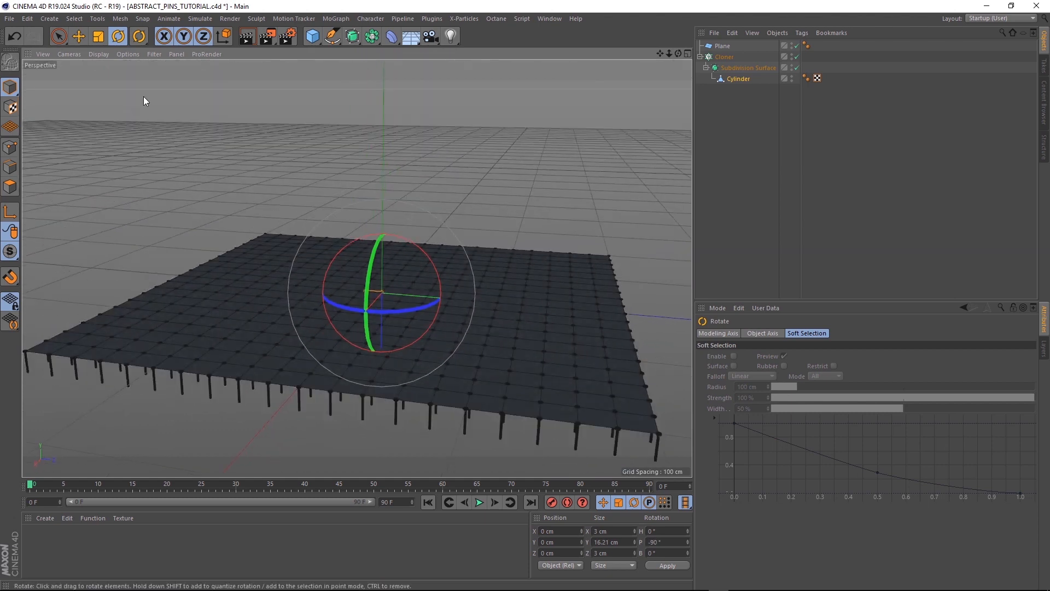
Step: Move the Cylinder along its Z axis to about 15.3 cm so the pins rise above the plane
click(79, 36)
drag(444, 299, 456, 300)
alt+drag(409, 258, 419, 324)
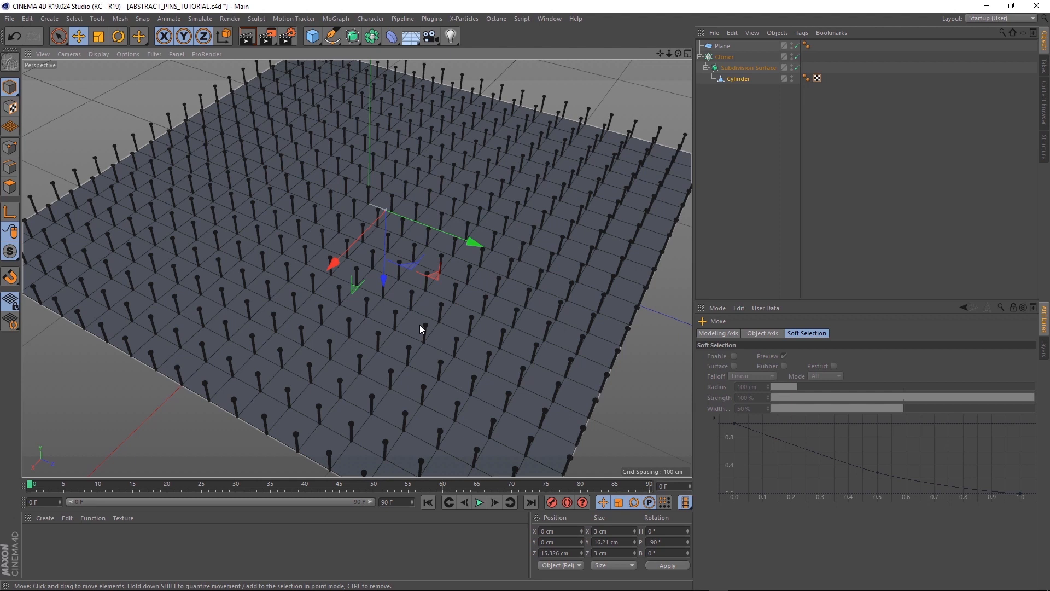
Step: Disable the Subdivision Surface on the pins and select the Cloner
click(797, 68)
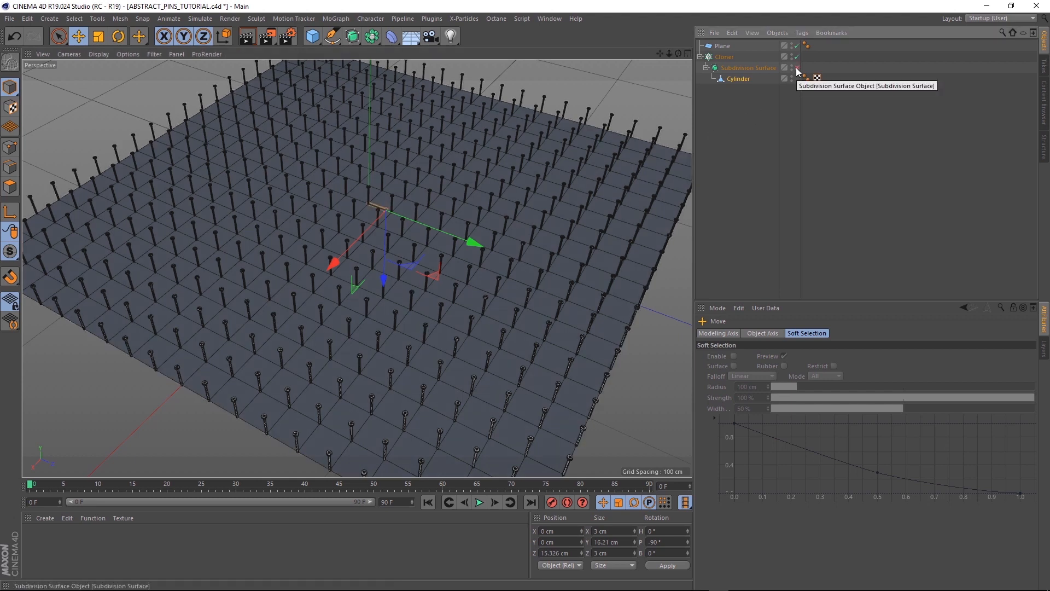
click(723, 57)
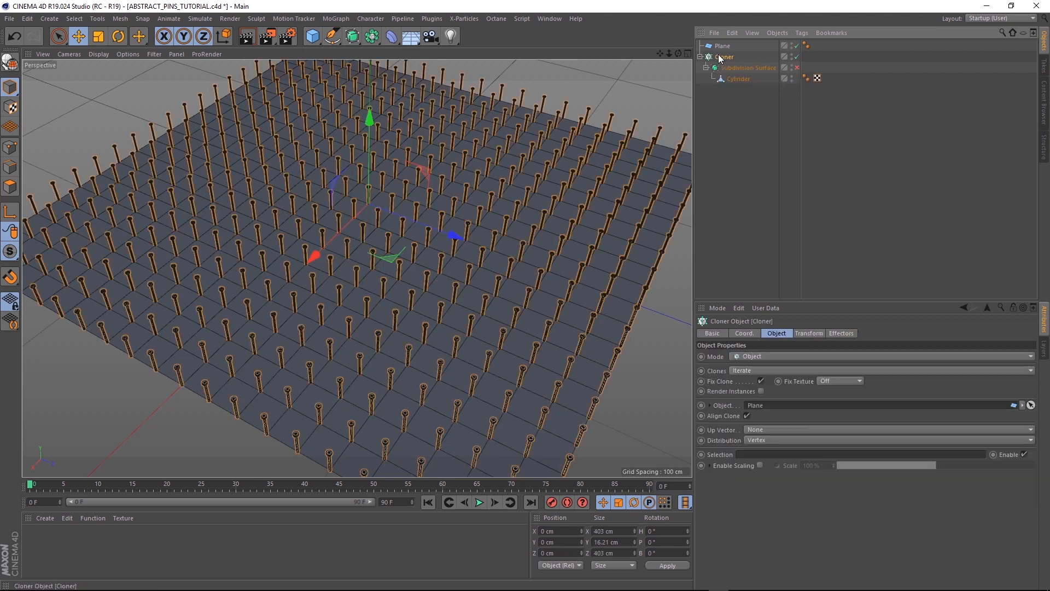
Step: Add a MoGraph Shader effector to the selected Cloner
click(334, 20)
mouse_move(338, 36)
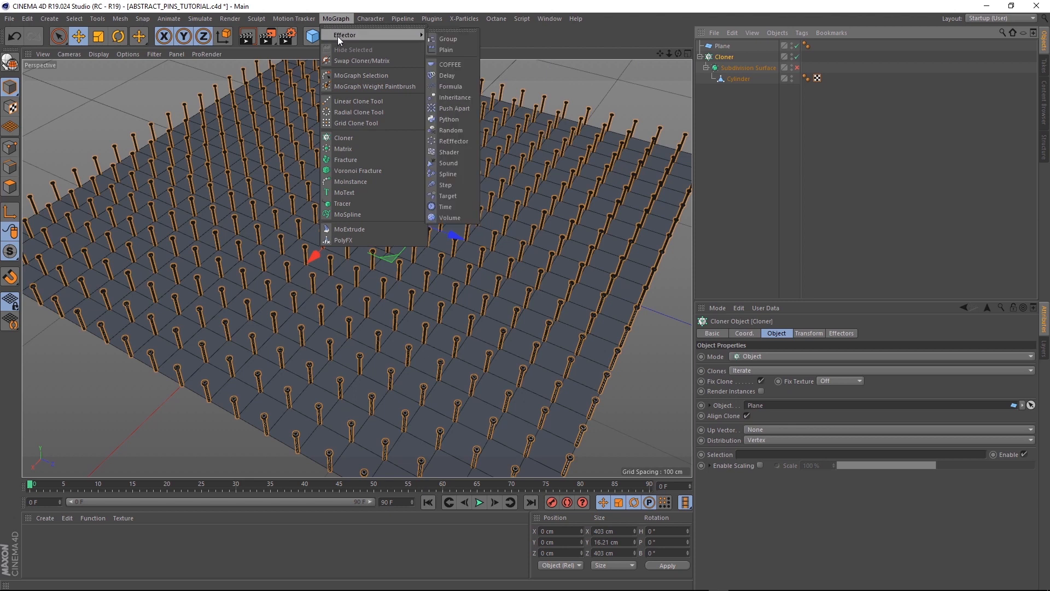
click(460, 153)
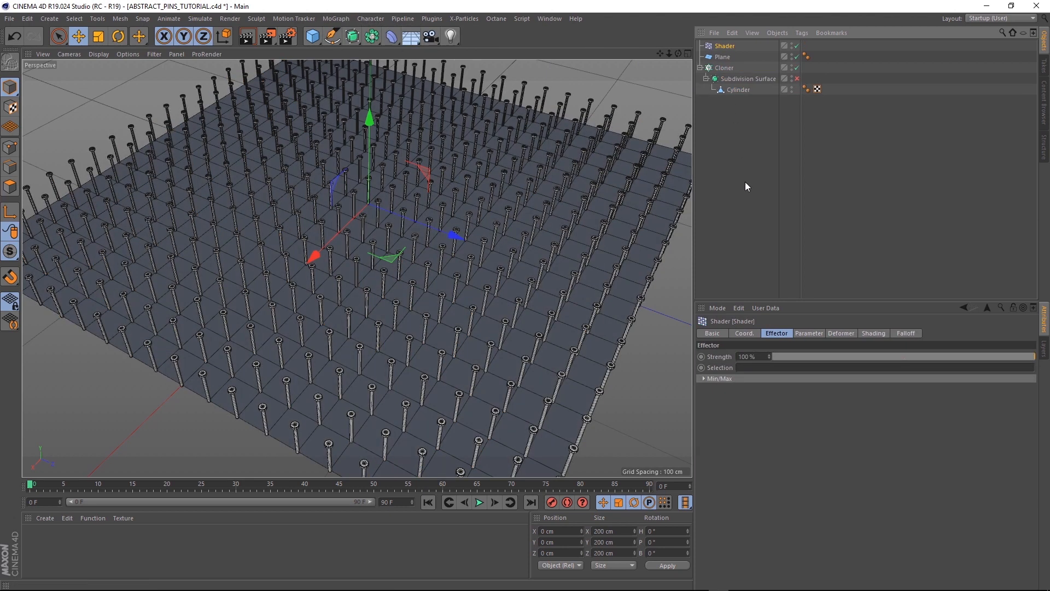
Step: Turn off the Shader effector's Scale, enable its Position parameter and set P.Y to 124 cm
click(811, 333)
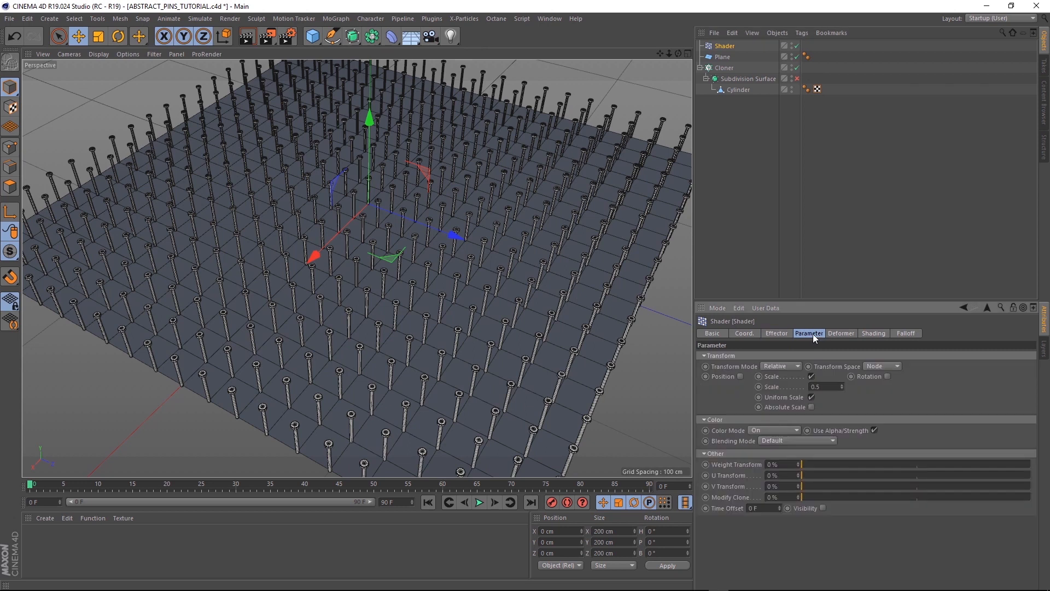
click(811, 376)
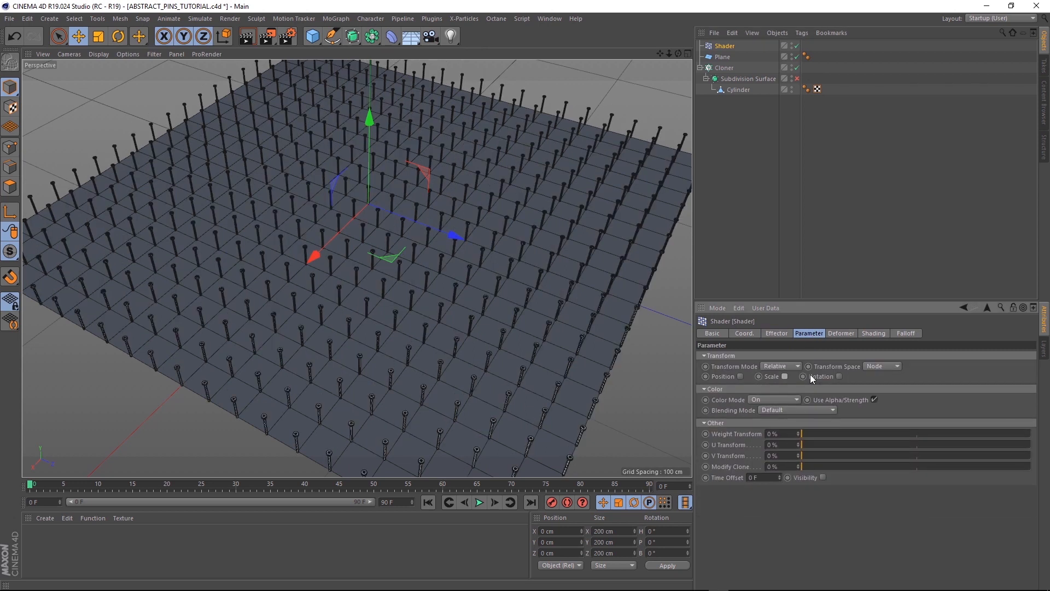
click(741, 376)
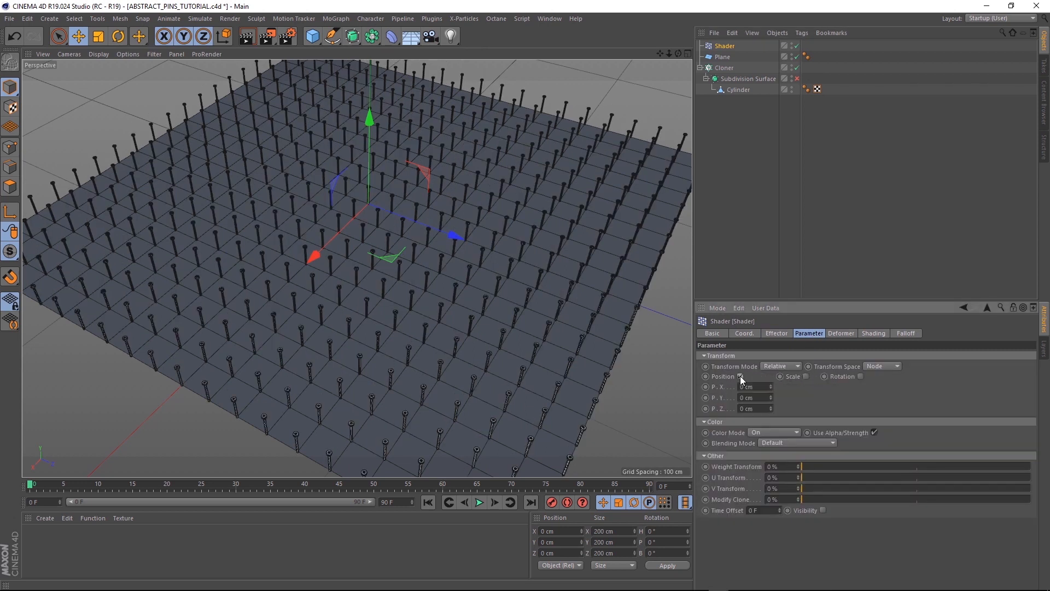
drag(758, 396, 739, 397)
text(124)
key(Return)
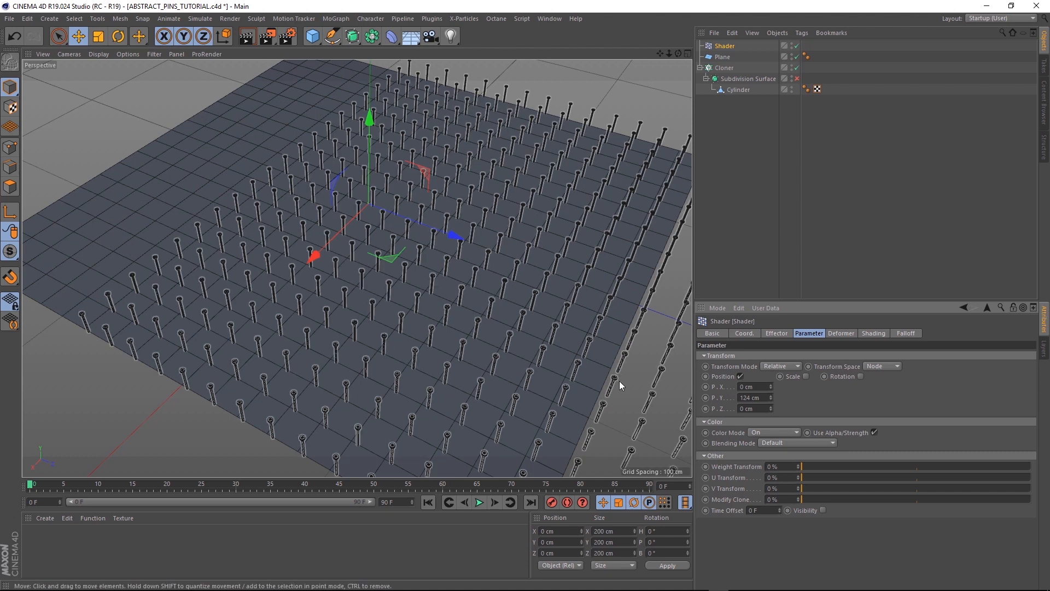
Step: Change the Shader effector's Transform Space to Object, keeping the P.Y offset at 124 cm
click(882, 367)
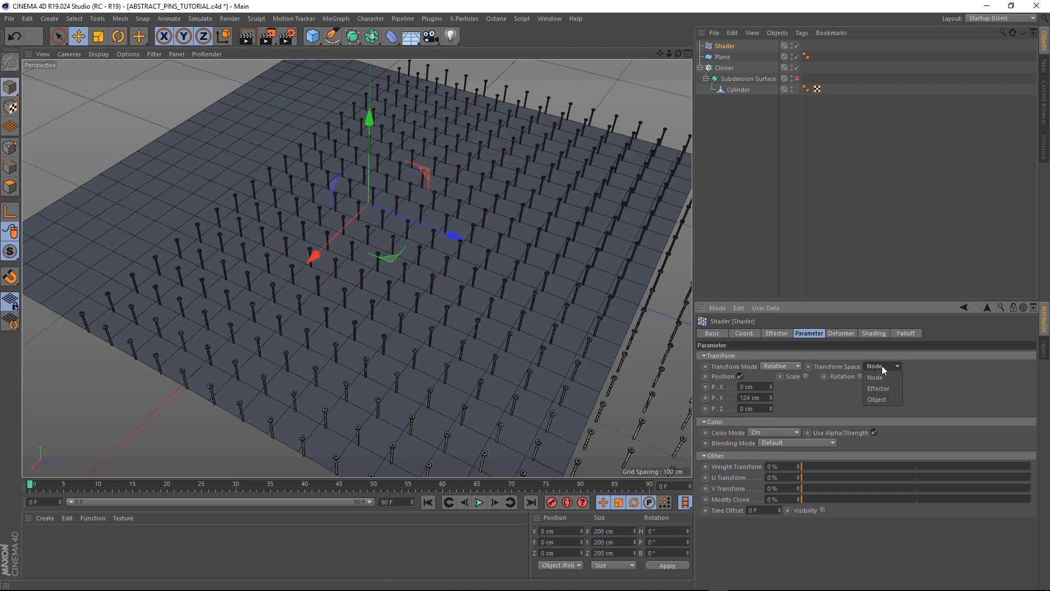
click(882, 400)
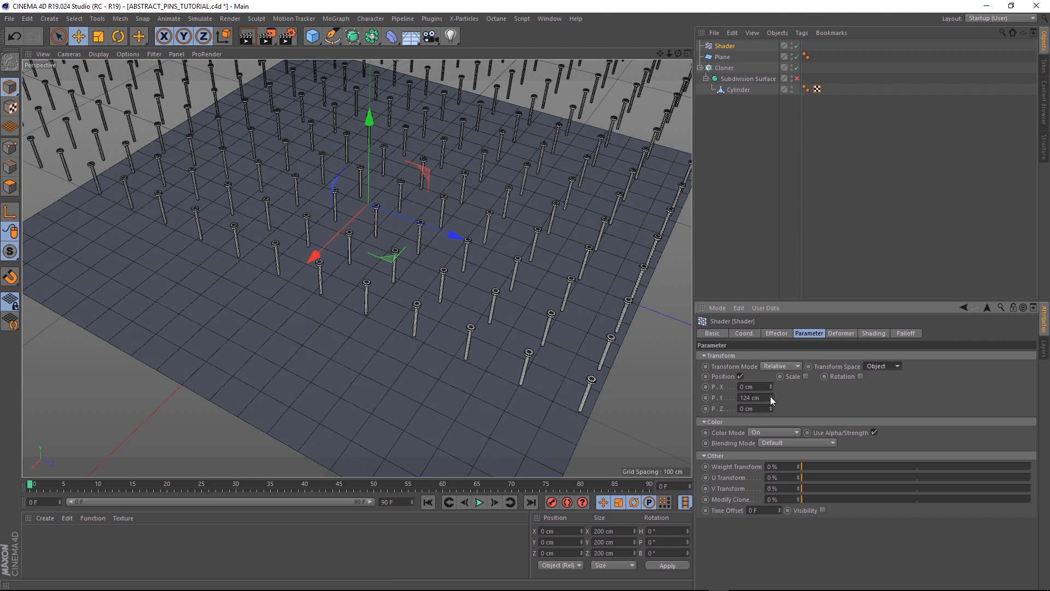
drag(771, 398, 771, 427)
key(ctrl+z)
Step: Load the Water surface shader into the effector's custom shader and set its V Frequency to 0.4
click(872, 335)
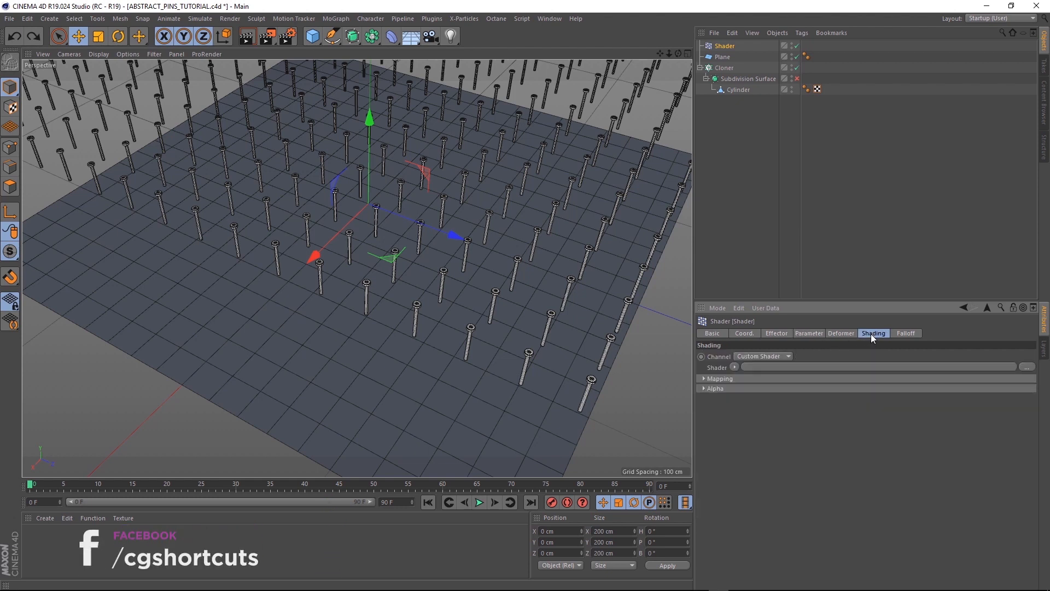
click(734, 367)
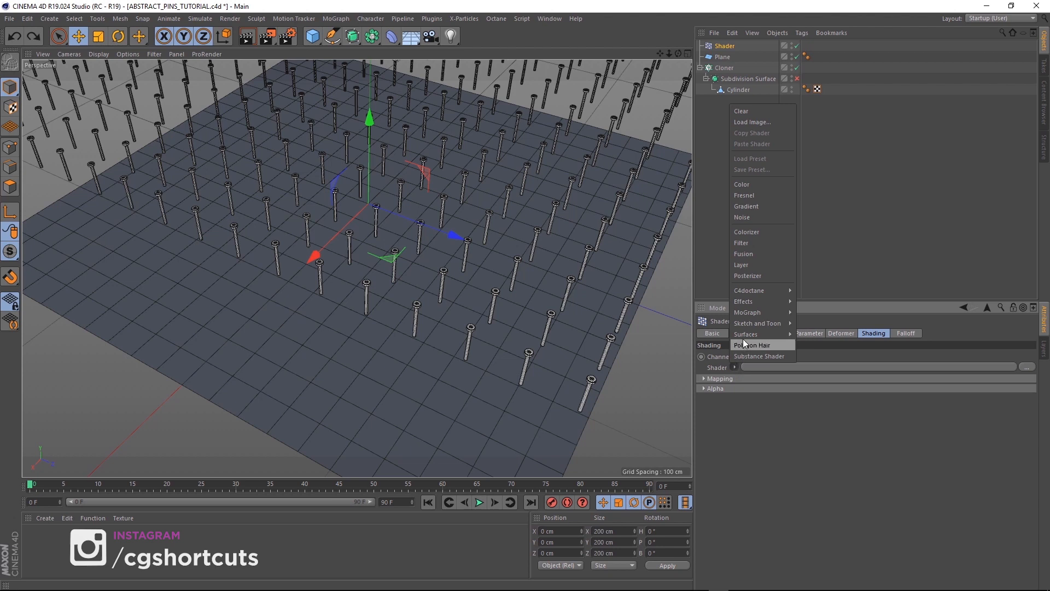
mouse_move(747, 335)
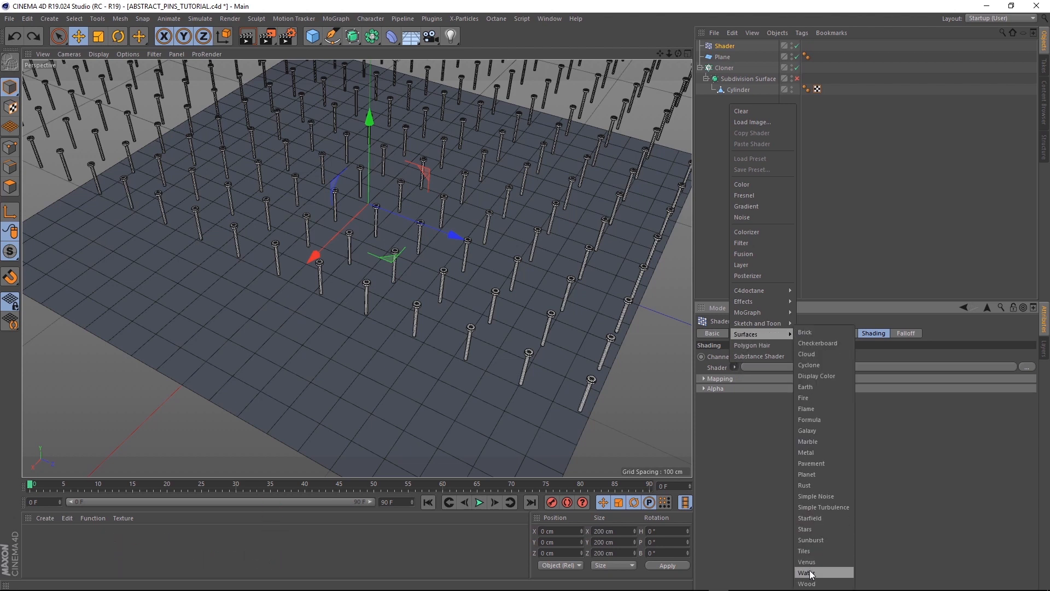
click(810, 573)
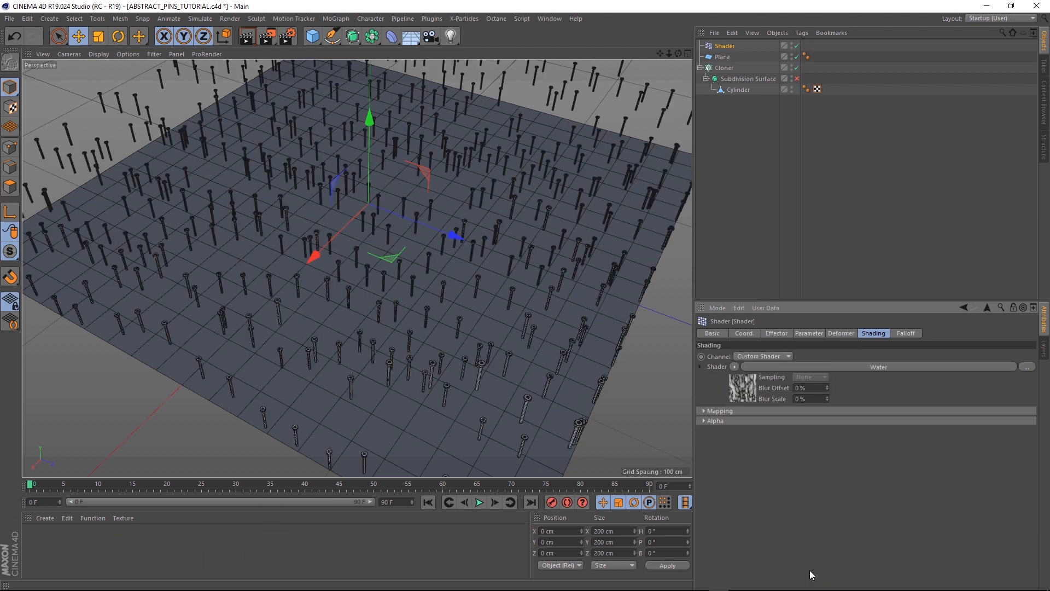
click(785, 365)
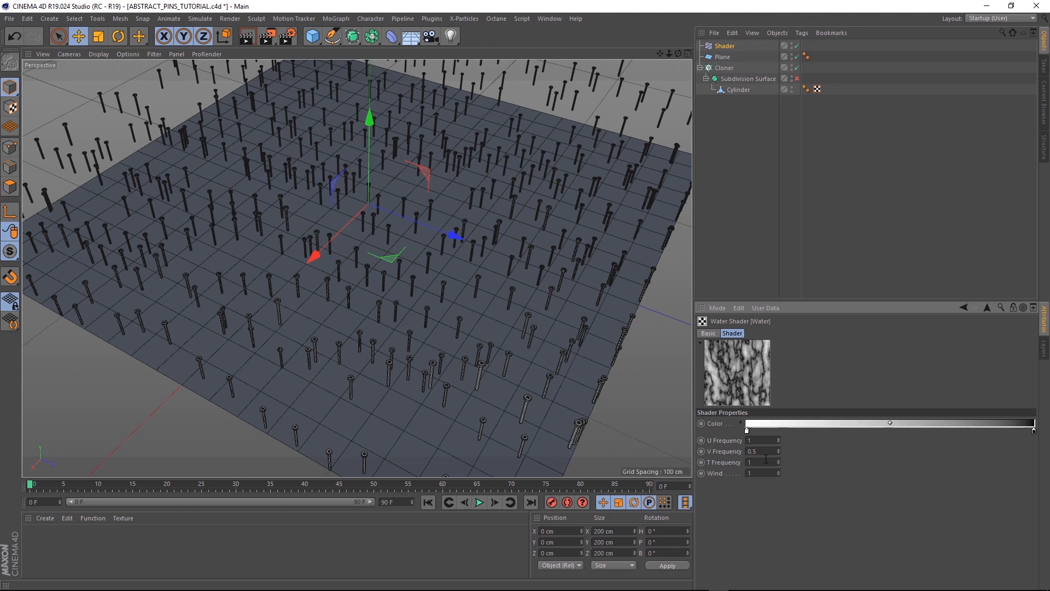
key(Return)
Step: Play the animation from a lower angle to check how the water shader moves the pins, then stop it
alt+drag(465, 329, 394, 336)
click(479, 502)
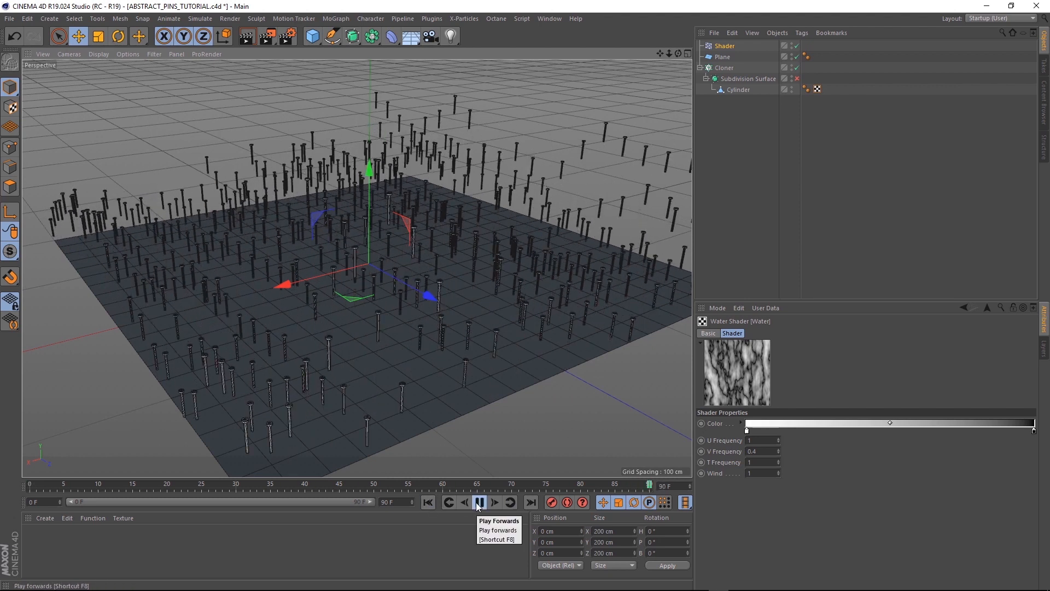
click(480, 502)
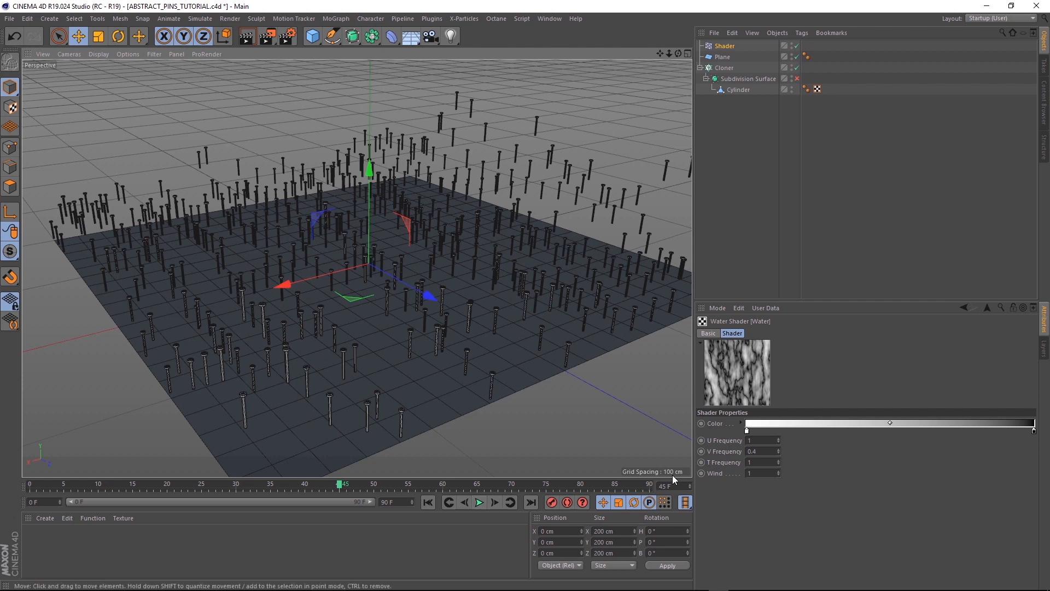
Step: Set the Plane to 130 width segments and 75 height segments to make the pin field denser
click(723, 57)
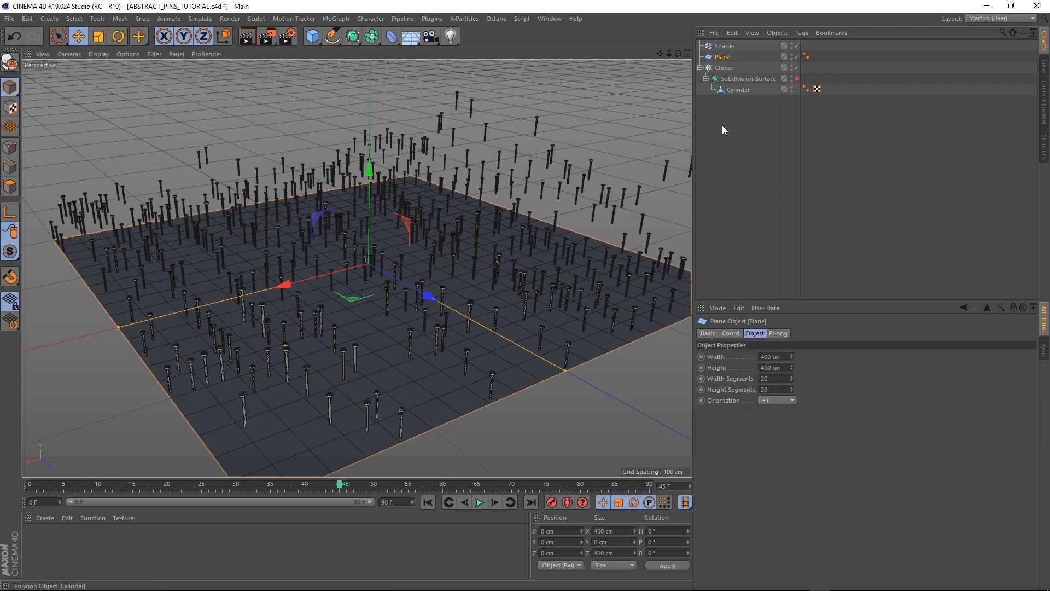
double_click(776, 378)
text(130)
key(Return)
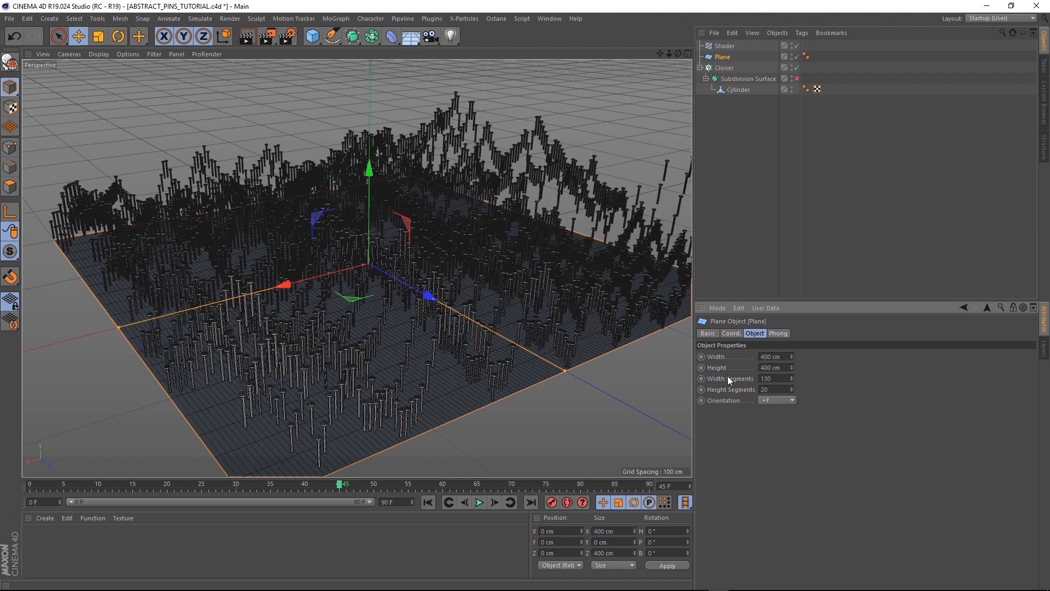
double_click(776, 389)
text(75)
key(Return)
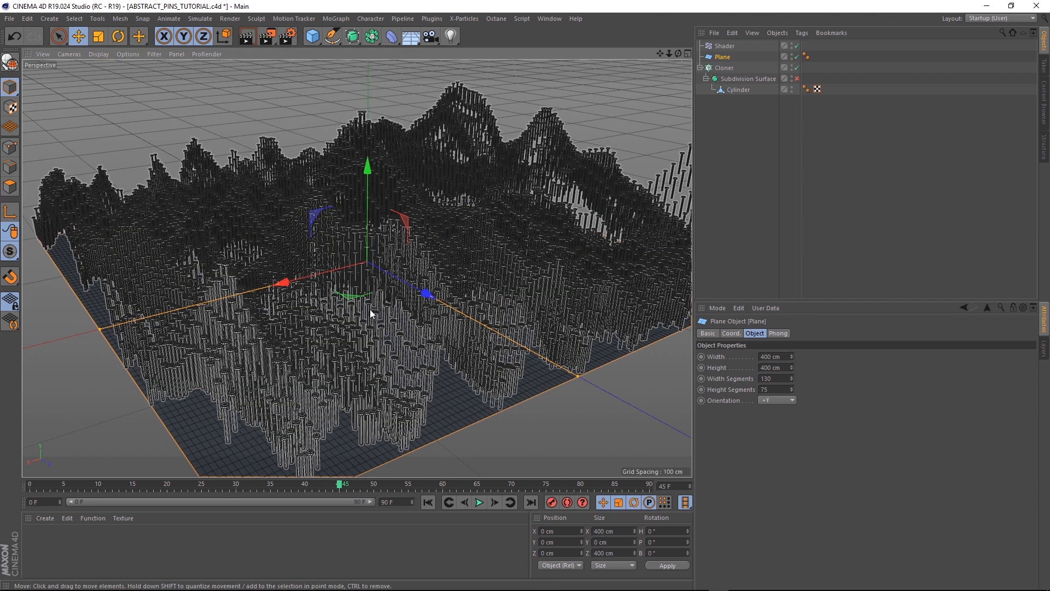
Step: Play back the denser pin field close up to examine its wave motion, then stop playback
alt+drag(333, 328, 407, 351)
scroll(357, 302, up, 2)
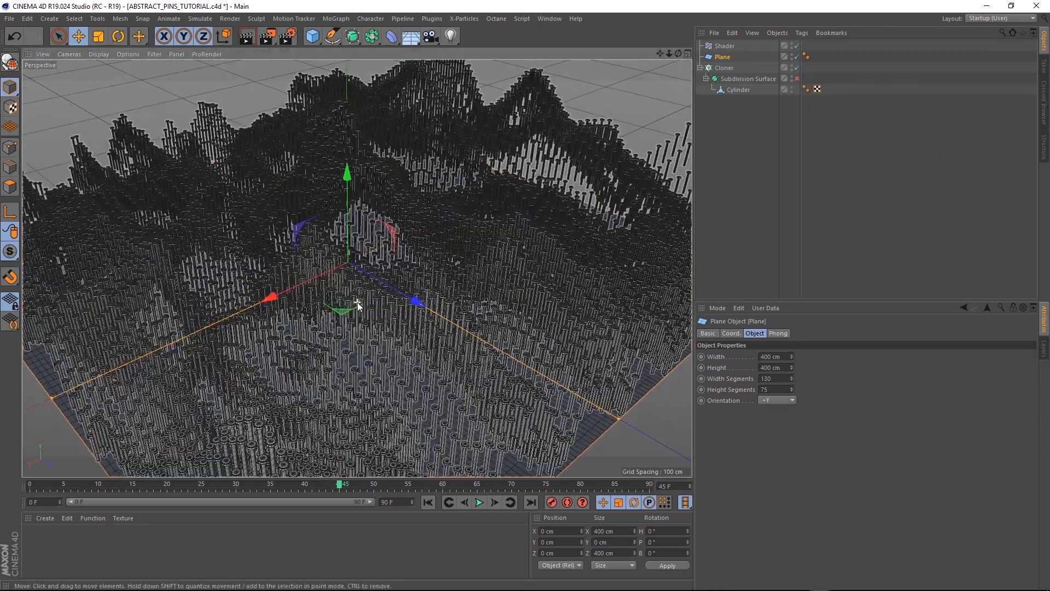
scroll(357, 302, up, 2)
mouse_move(367, 356)
alt+mouse_down()
mouse_move(366, 344)
mouse_move(380, 350)
alt+mouse_up()
click(479, 503)
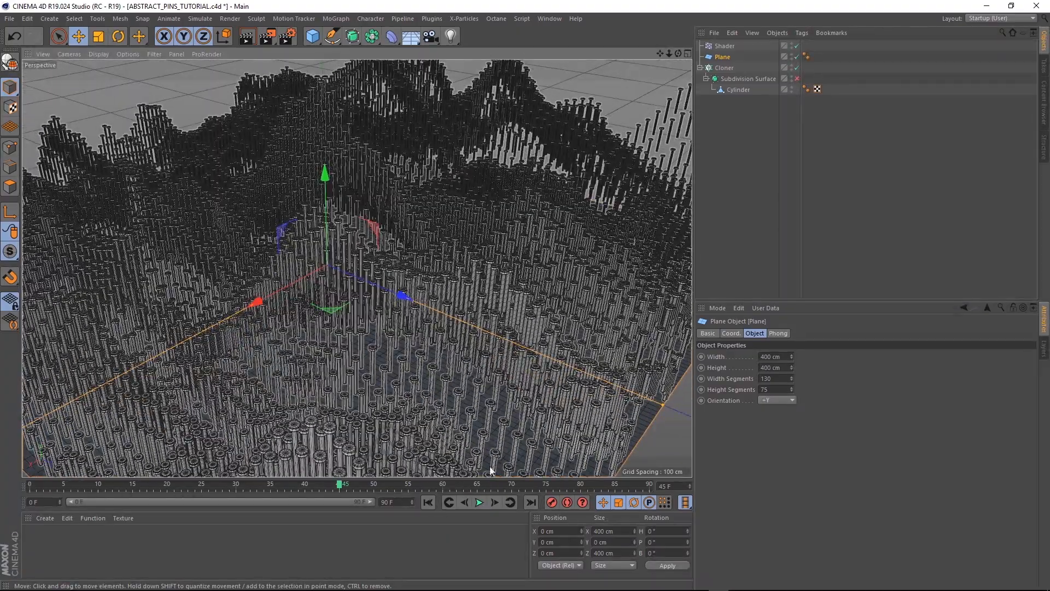
click(479, 502)
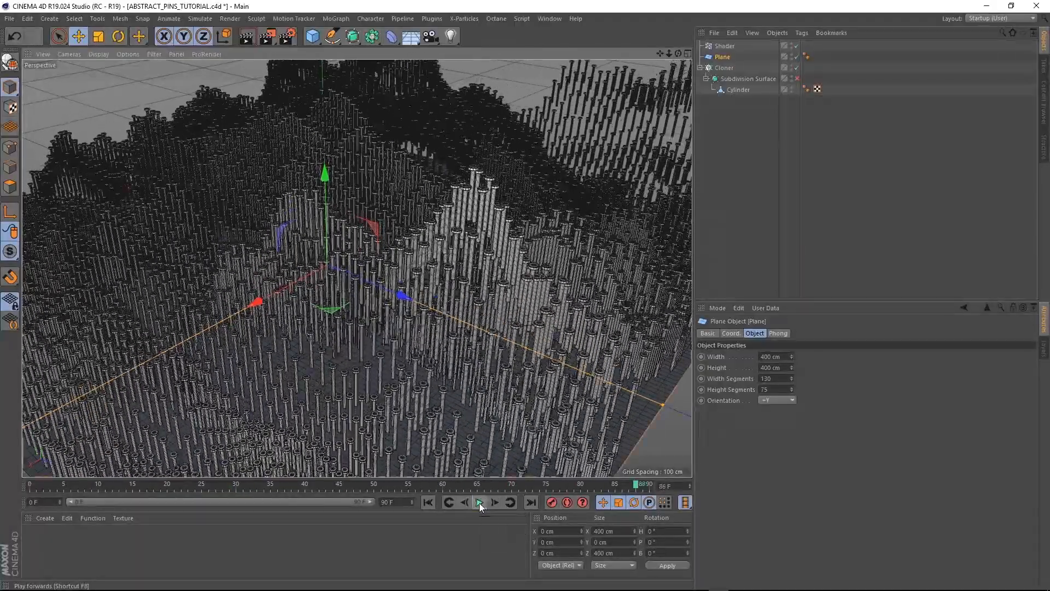
Step: Hide the Plane in the viewport and set the Shader effector's Strength to 20%
click(792, 54)
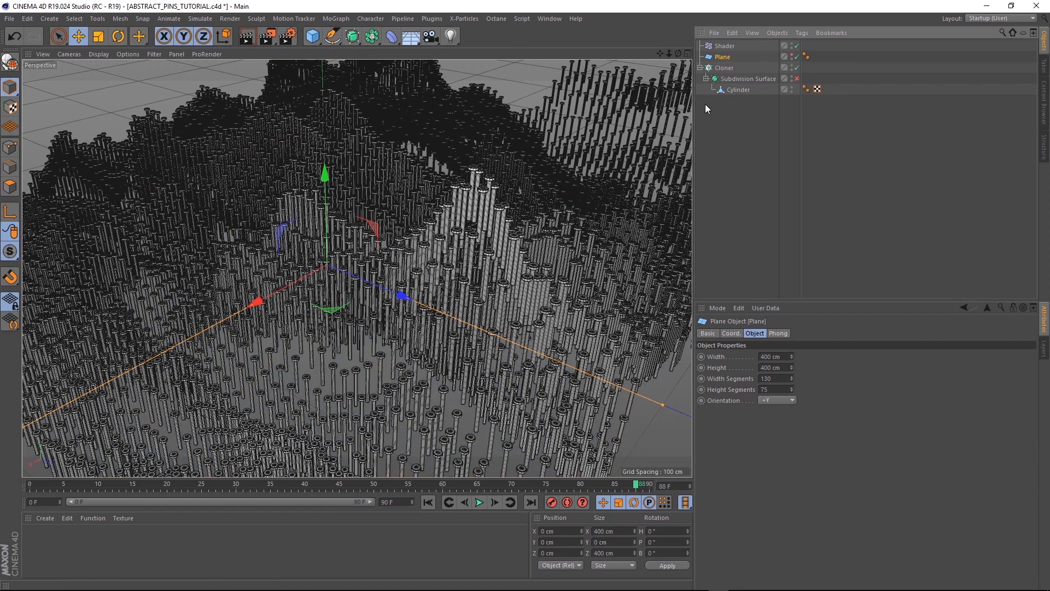
click(725, 47)
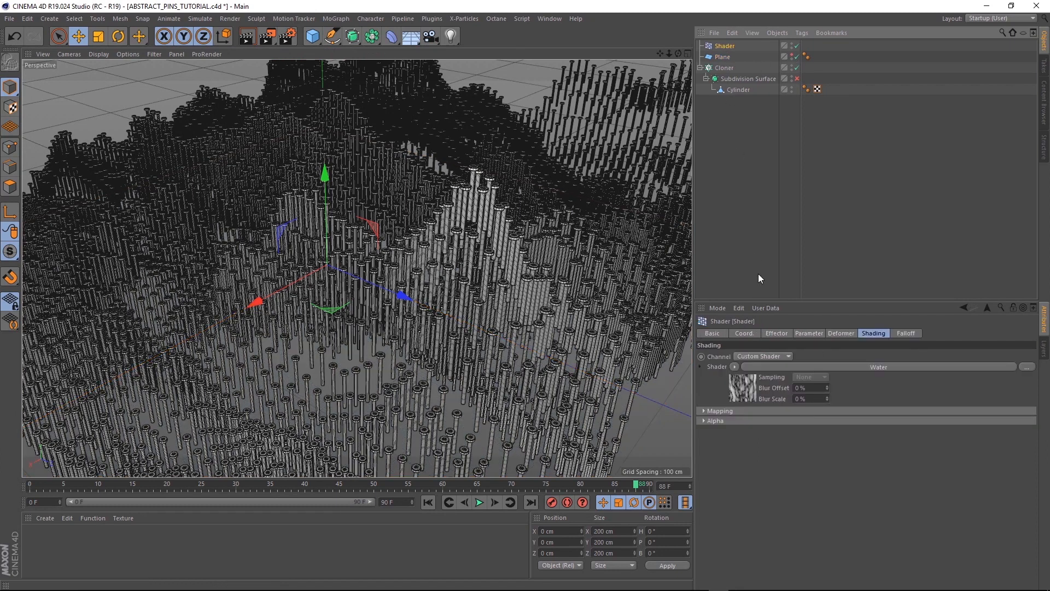
click(775, 333)
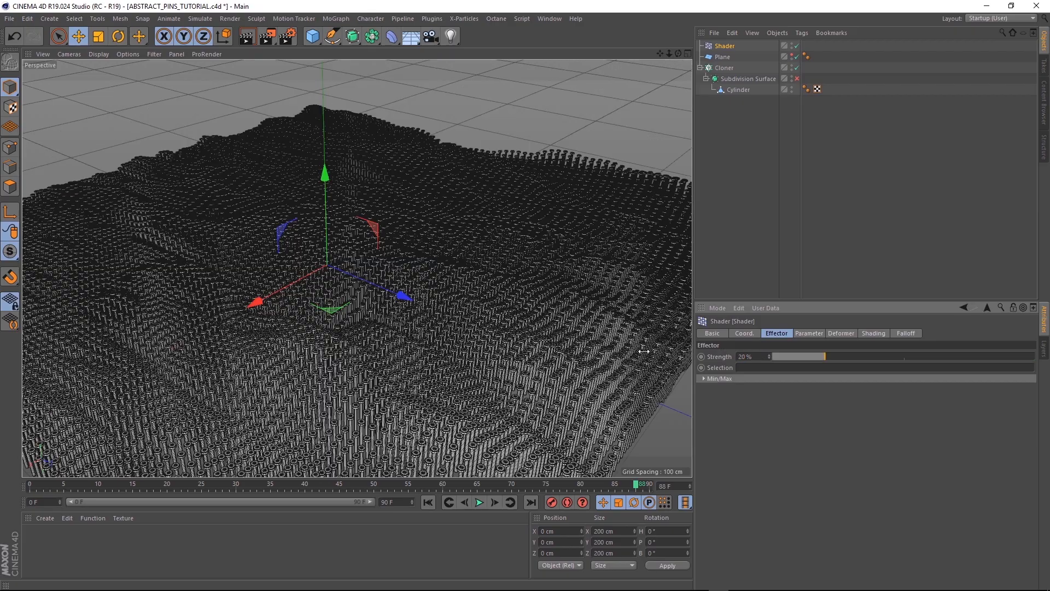
Step: Replay the animation from the first frame close to the pins to examine the softer waves, then stop it
scroll(310, 373, up, 4)
scroll(310, 376, up, 5)
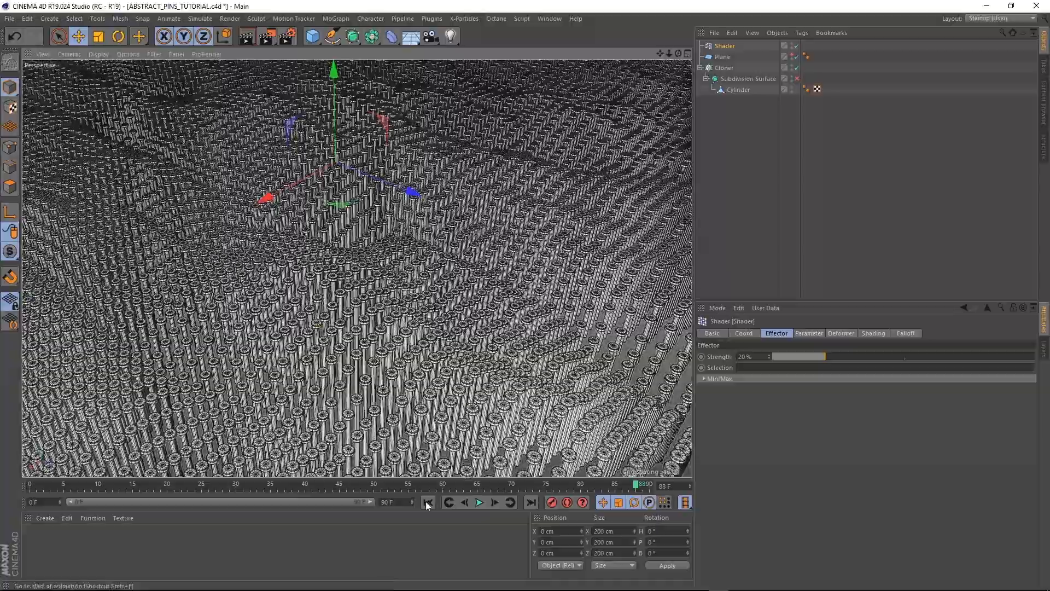
click(427, 503)
click(479, 502)
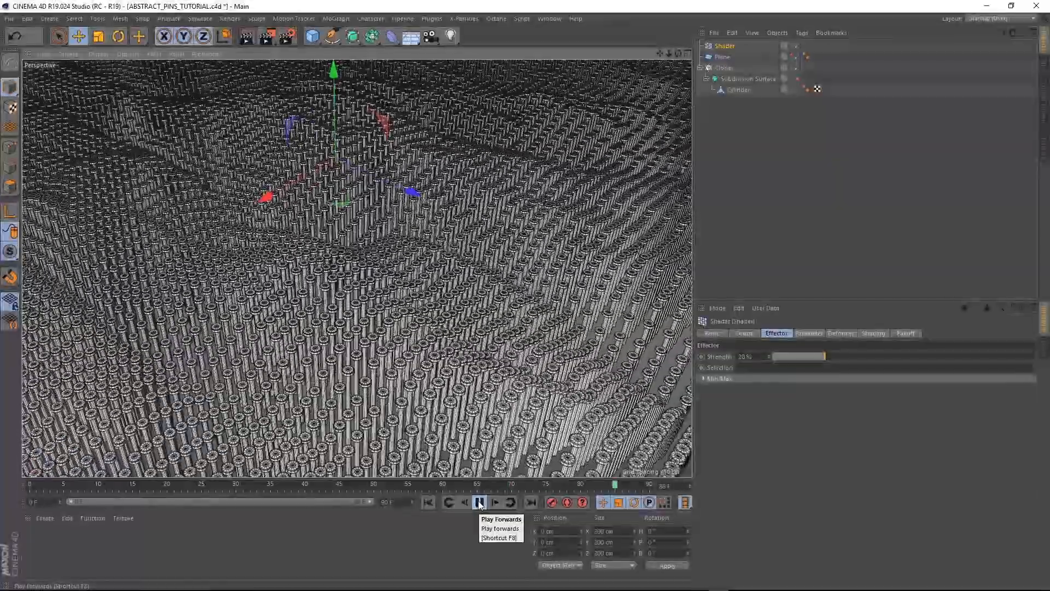
click(479, 502)
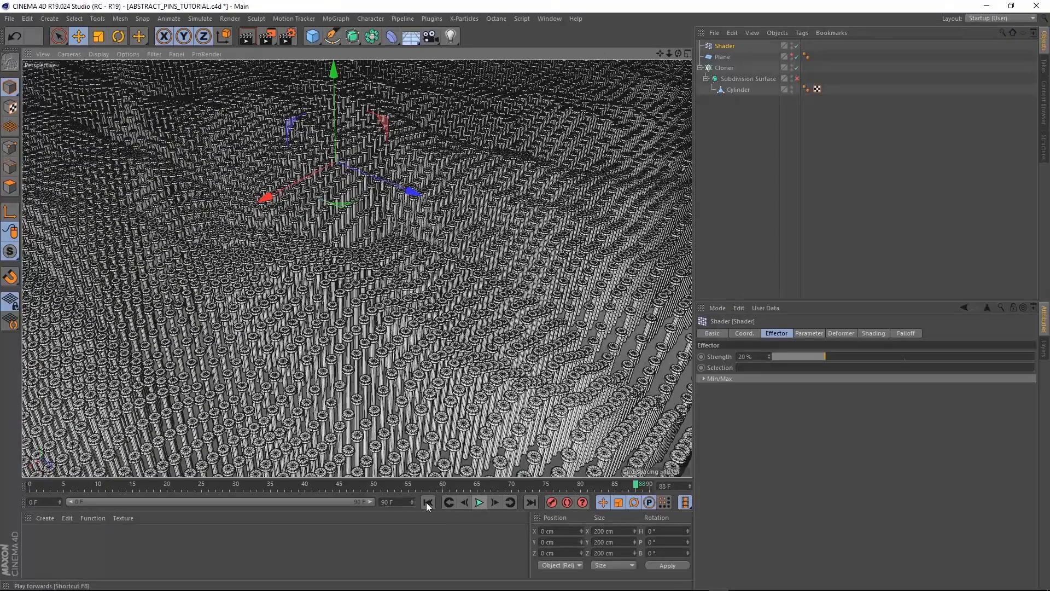
Step: Re-enable the Subdivision Surface on the pins and render the active view
click(797, 79)
click(247, 37)
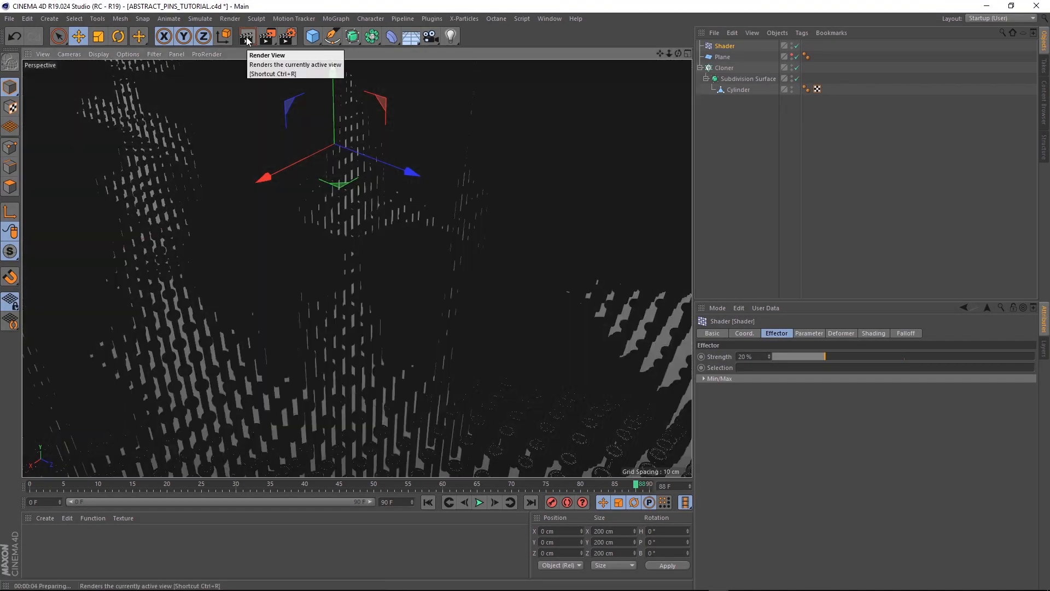